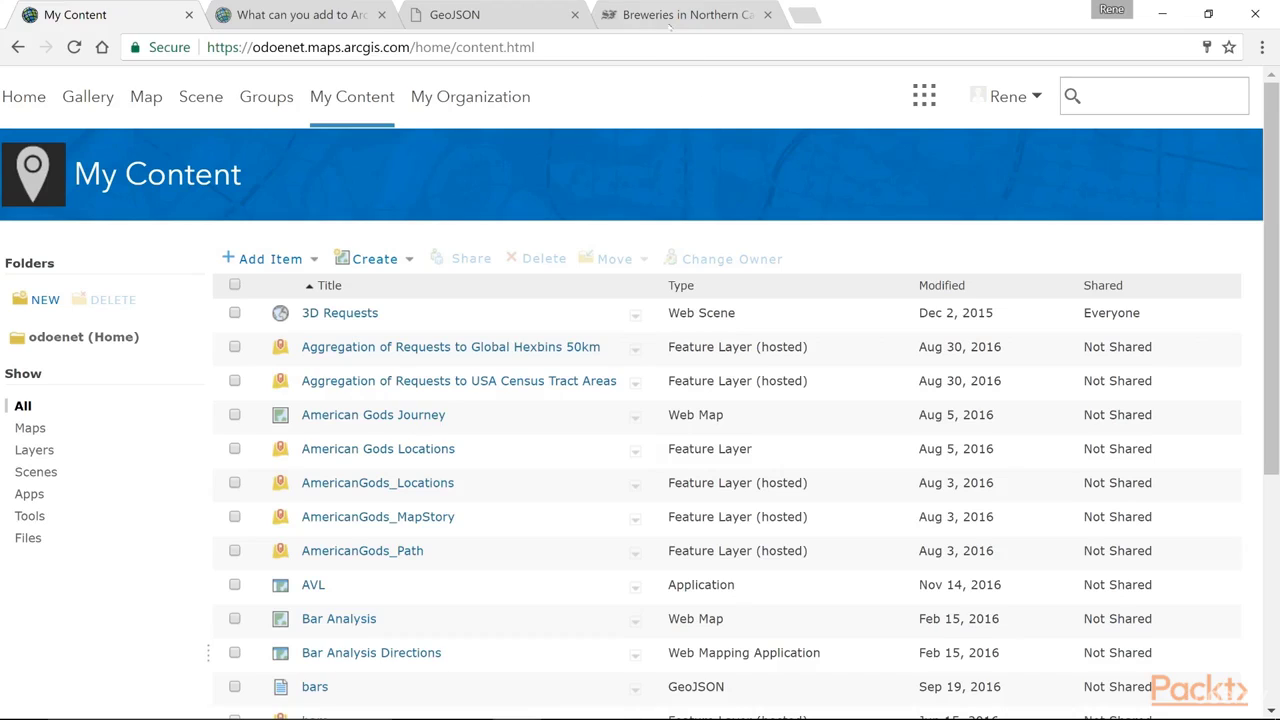
Examine the NorCal brewery map and the details of North Coast Brewing Co. and Eureka Peak Brewing Company.
left_click(665, 17)
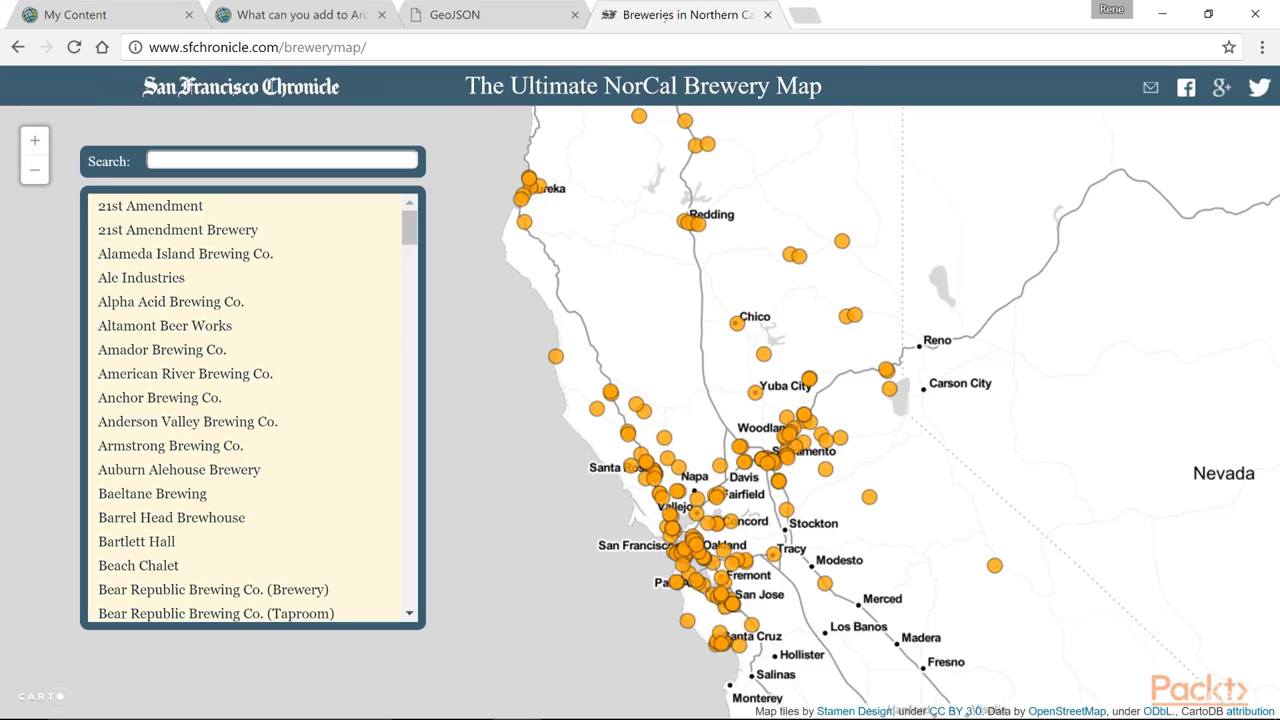
left_click(556, 356)
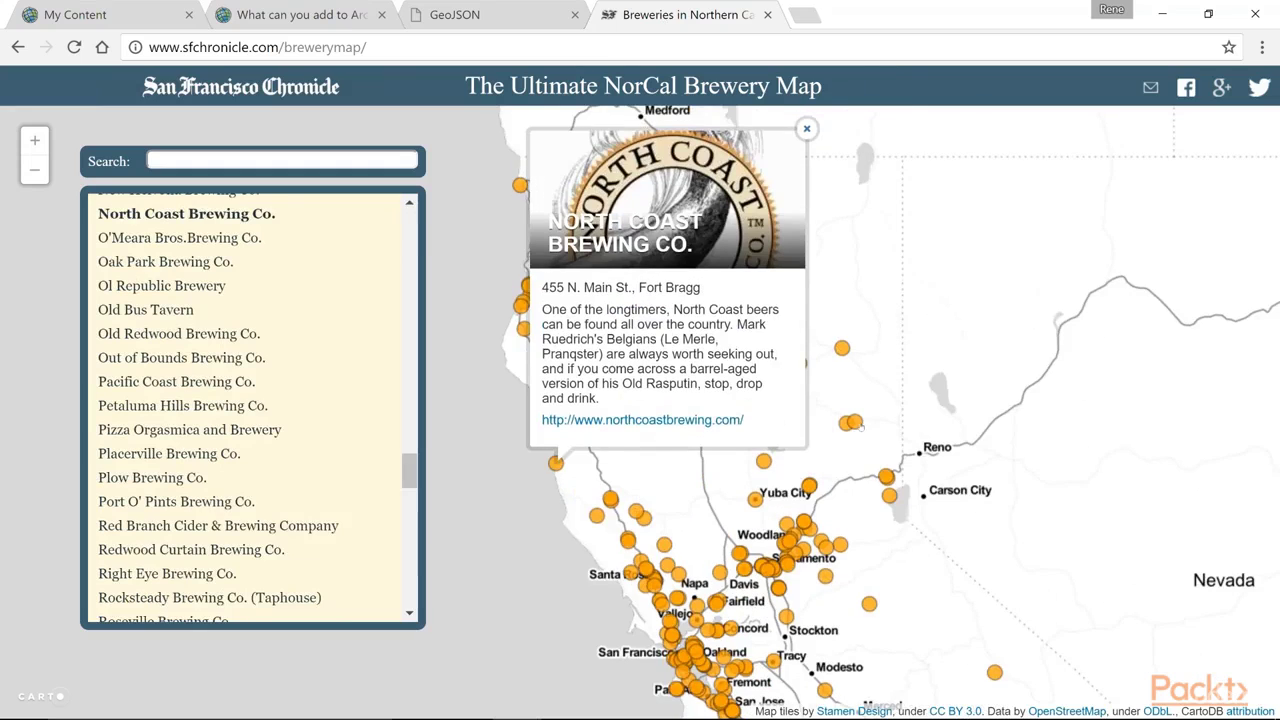
left_click(856, 424)
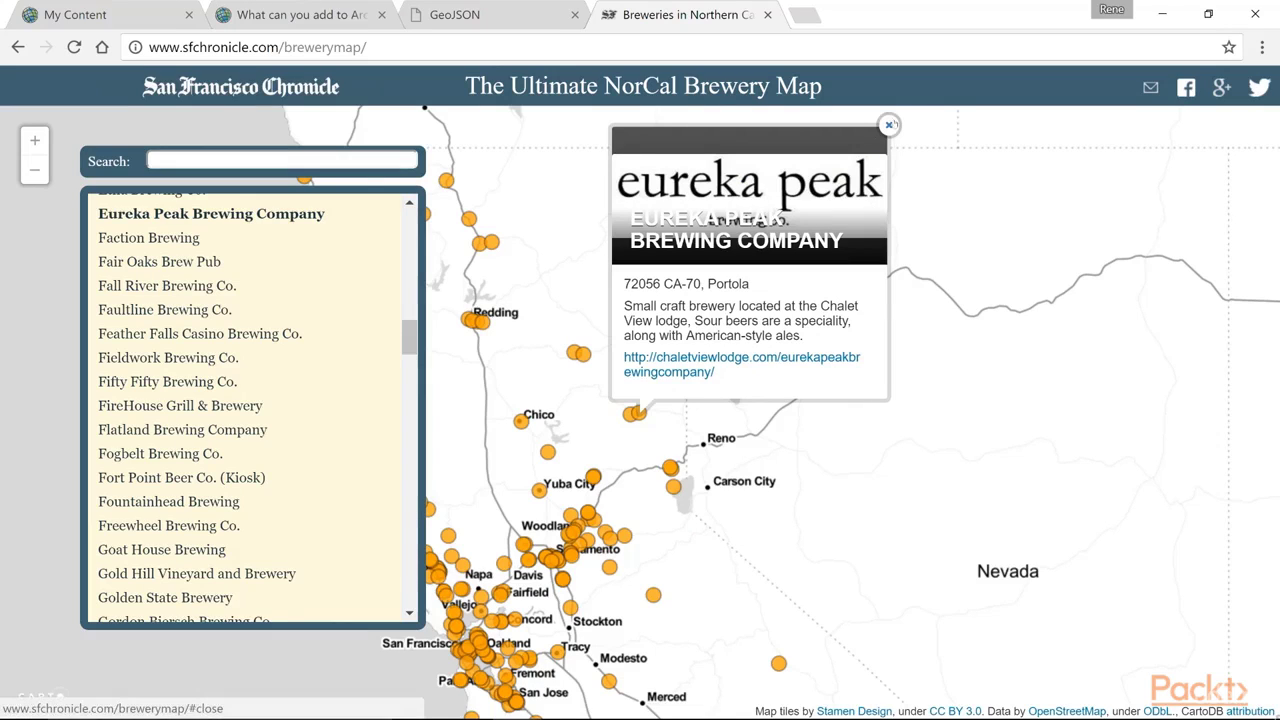
Consult the GeoJSON format page and find the GeoJSON file entry in the ArcGIS Online list of supported items.
left_click(490, 12)
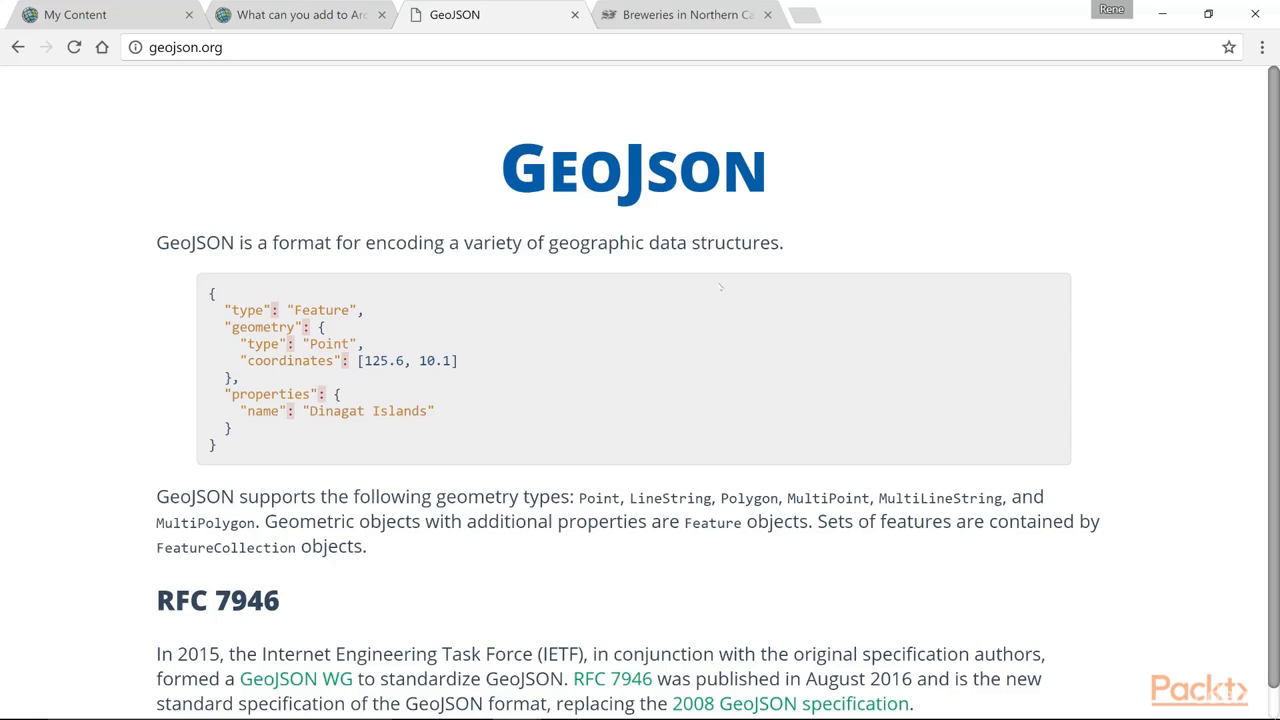
left_click(300, 15)
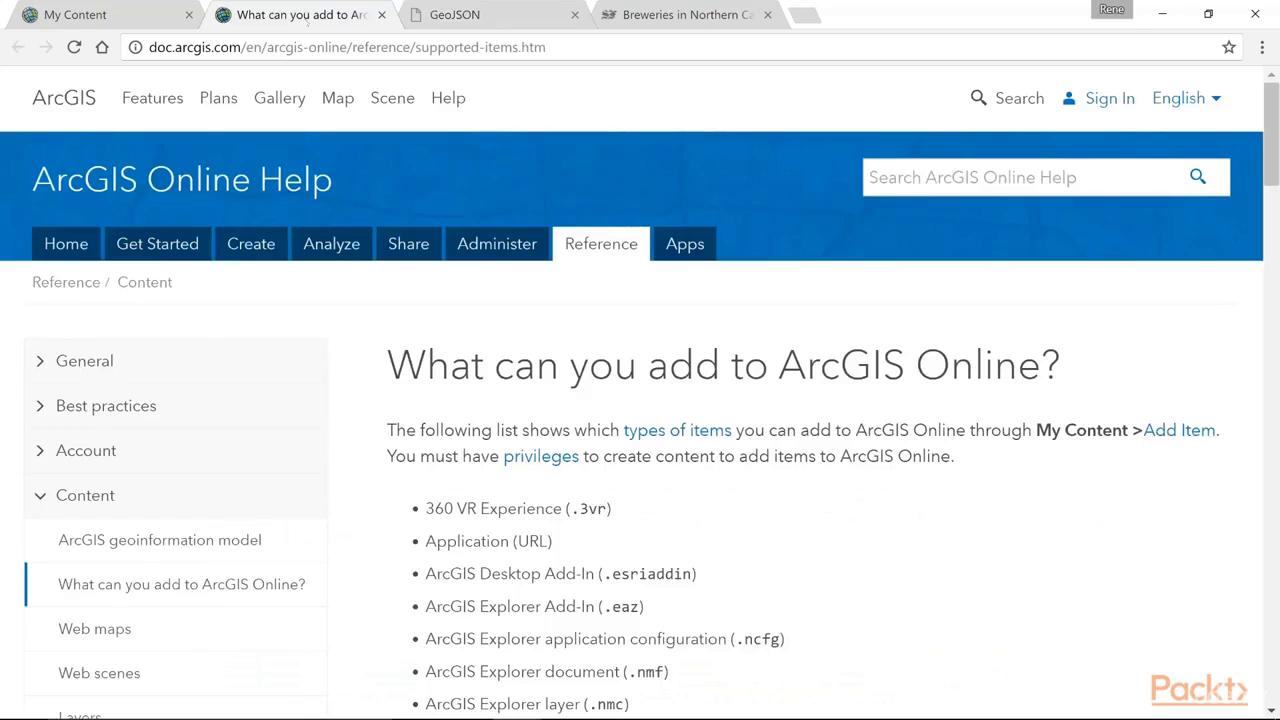
scroll(873, 430, "down", 10)
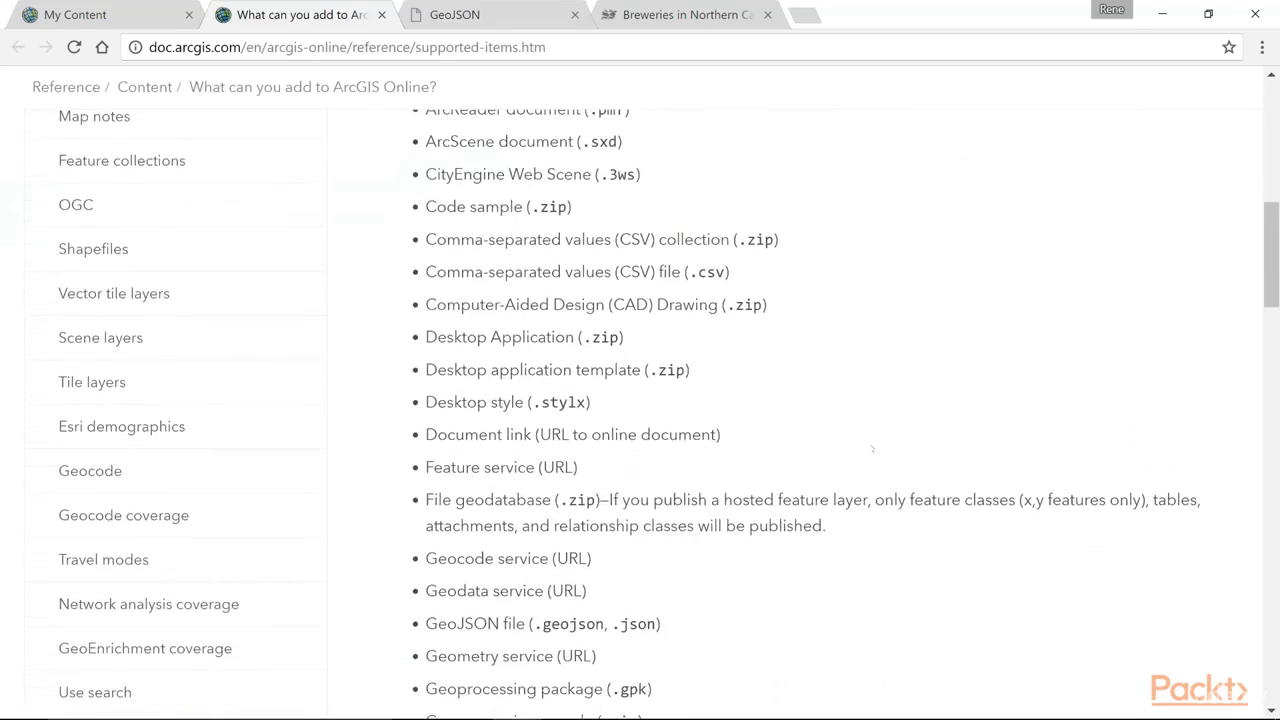
scroll(873, 450, "down", 2)
left_click_drag(661, 376, 425, 376)
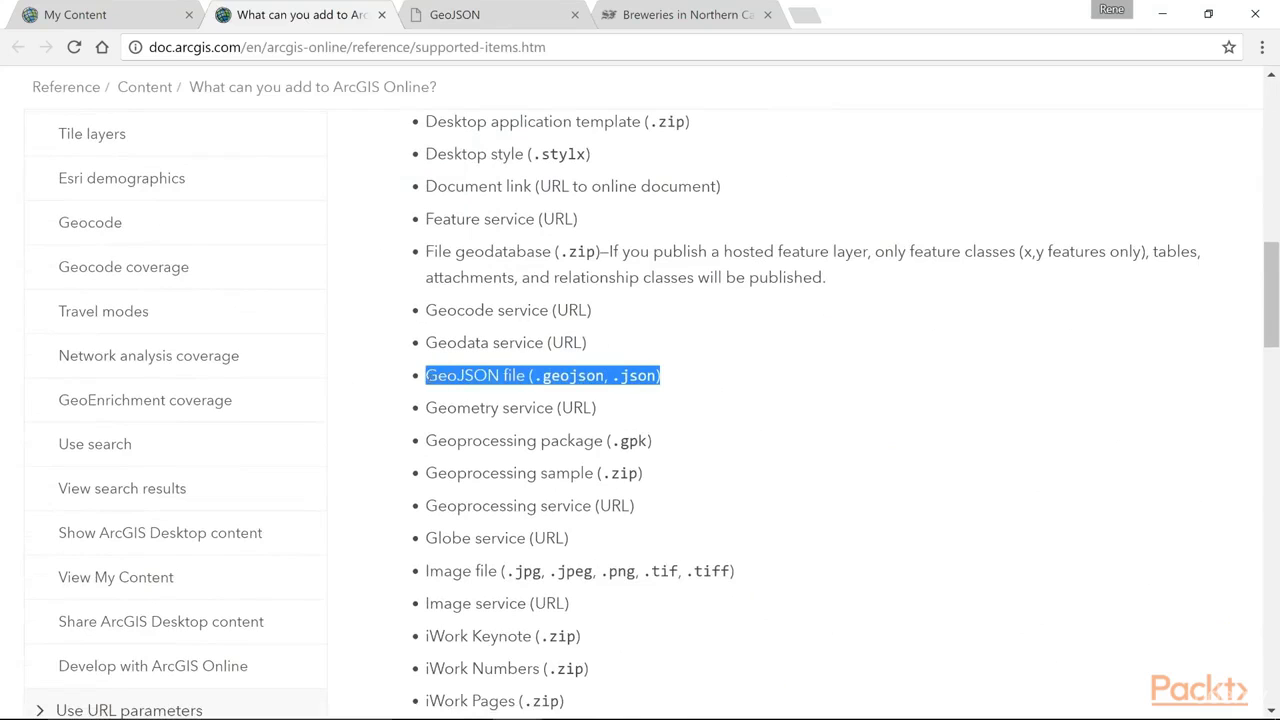
left_click(757, 390)
Review the full list of item types that can be added to ArcGIS Online.
scroll(759, 390, "up", 5)
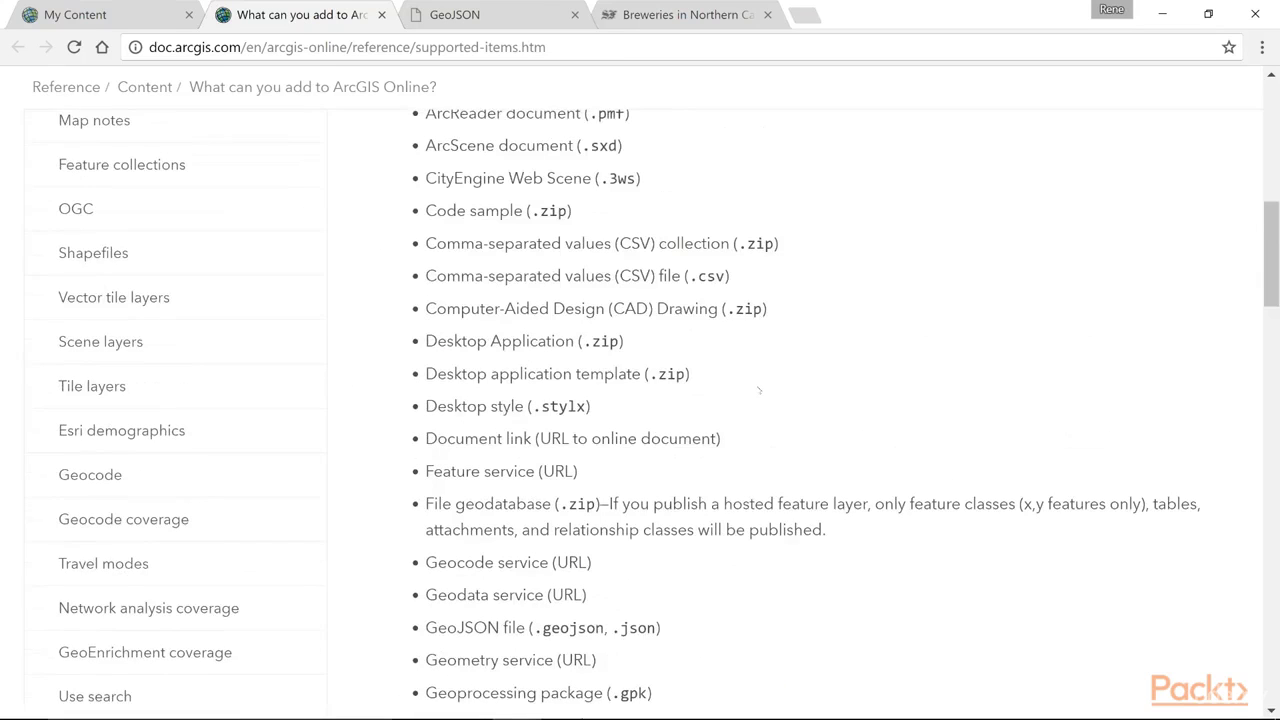
scroll(759, 390, "up", 5)
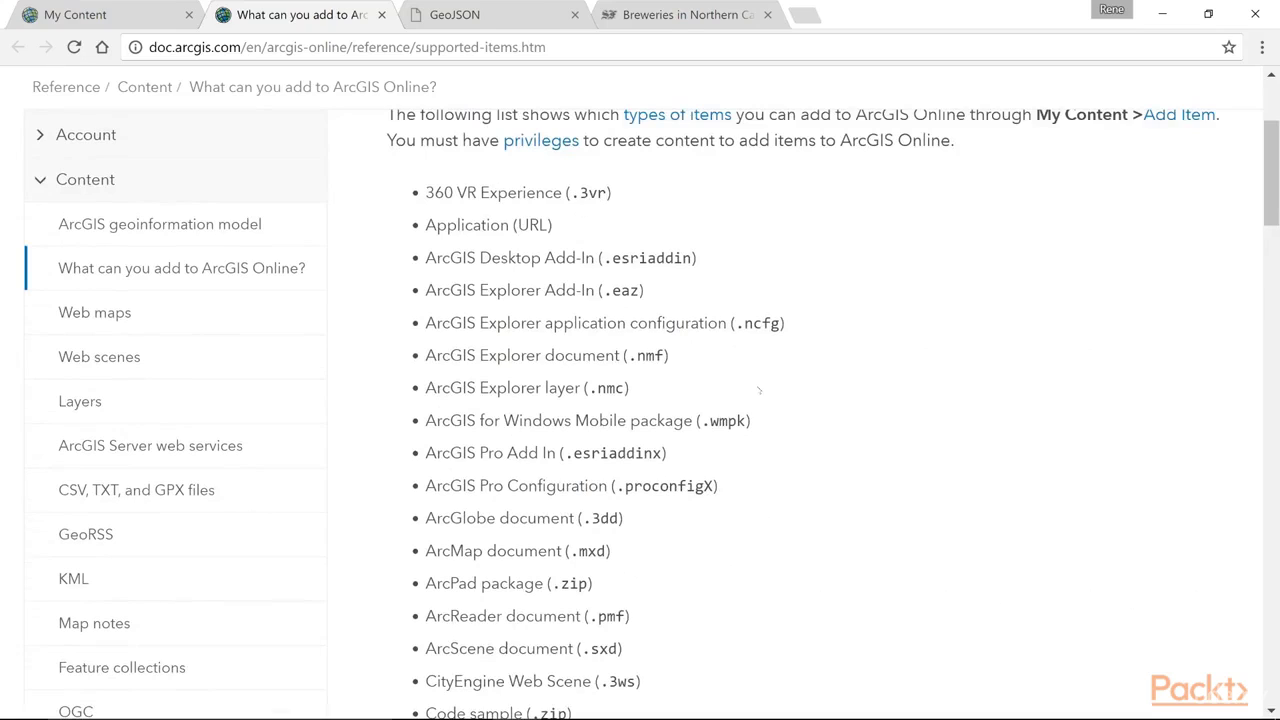
scroll(759, 390, "down", 5)
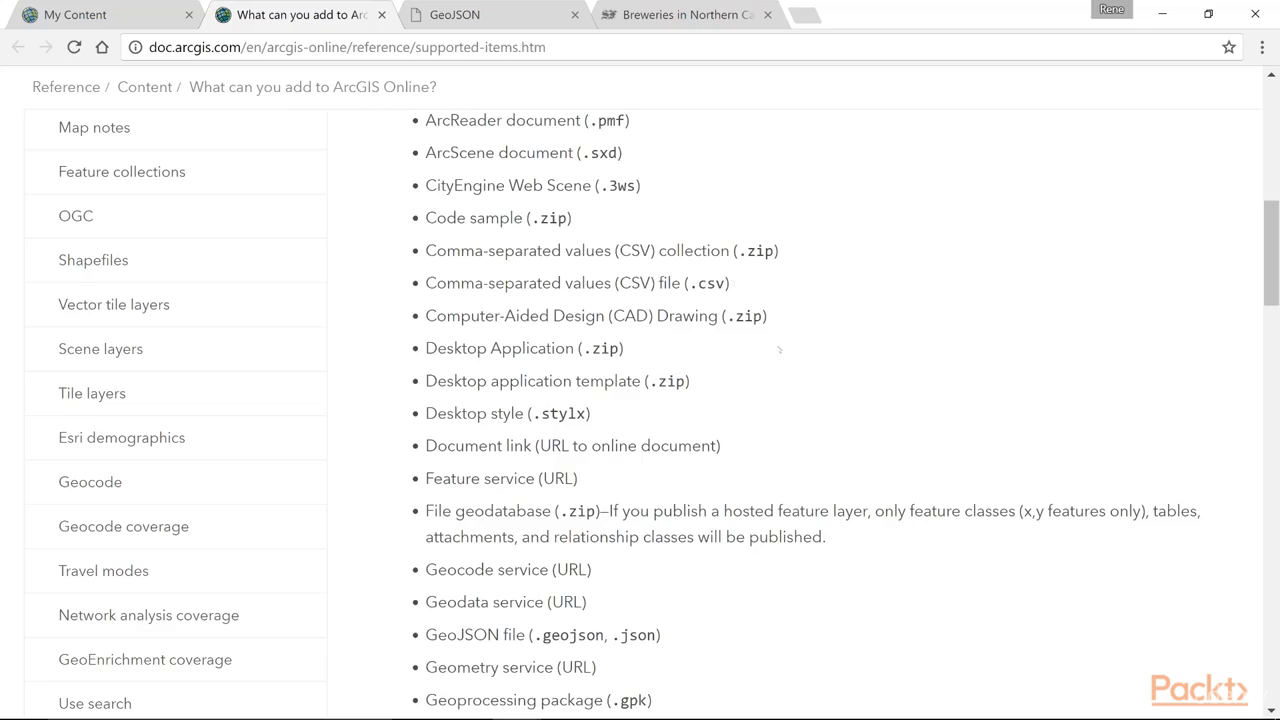
scroll(779, 349, "down", 14)
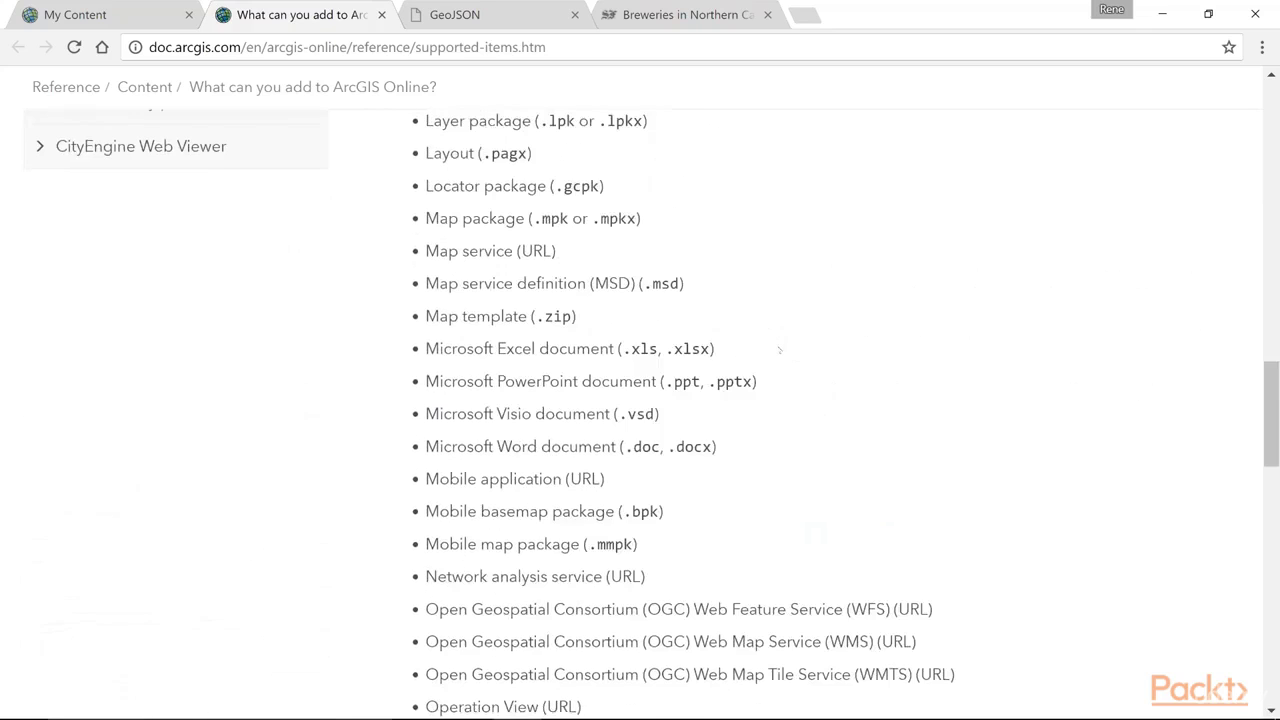
scroll(779, 349, "down", 4)
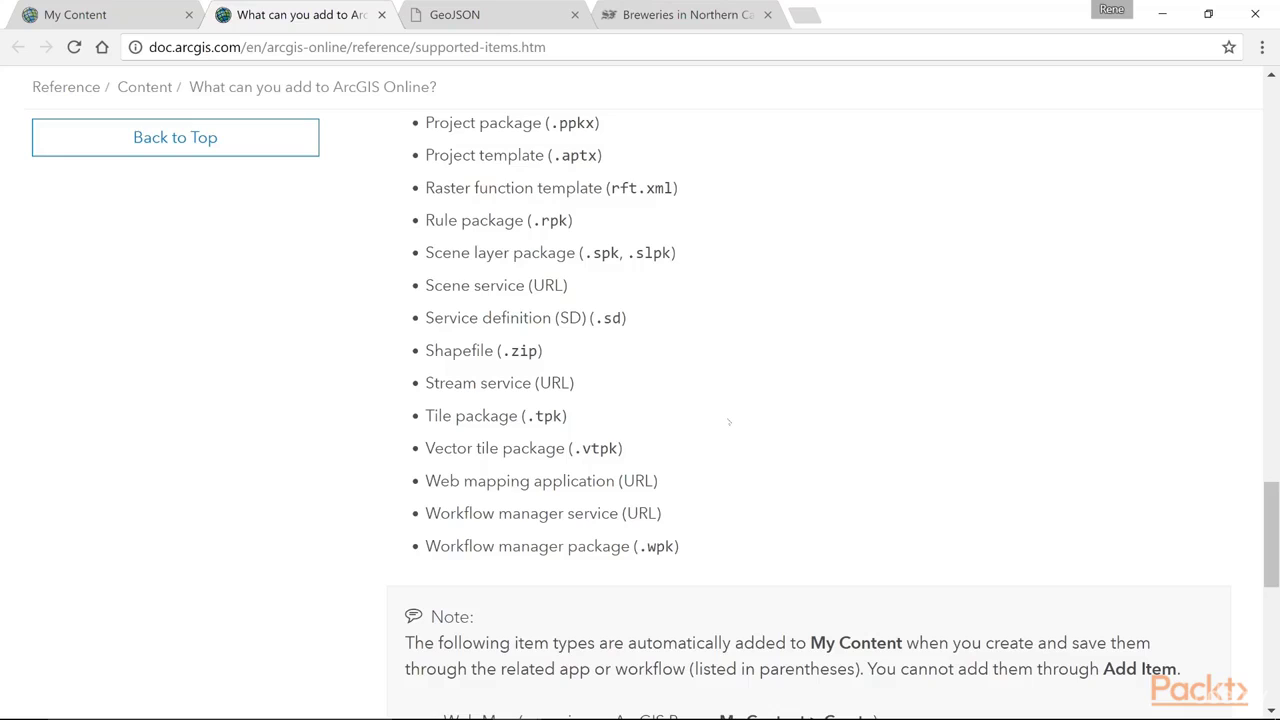
scroll(729, 422, "up", 3)
scroll(729, 422, "up", 3)
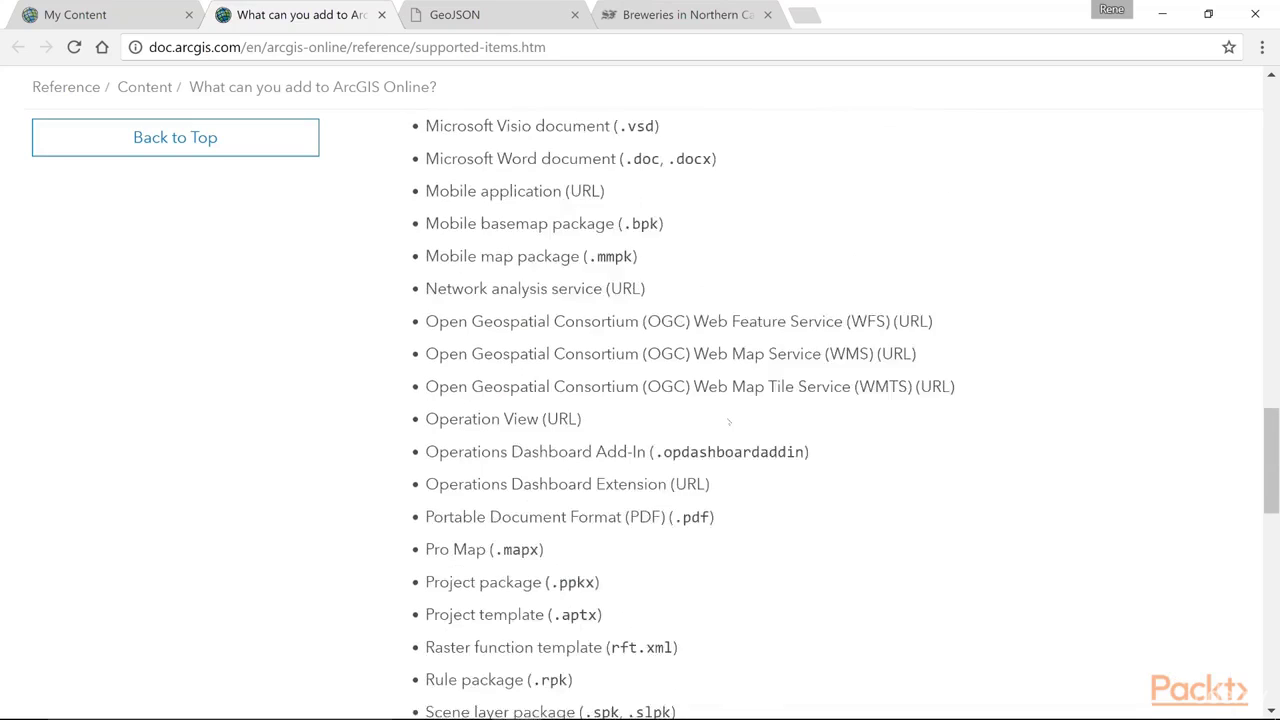
scroll(729, 422, "up", 3)
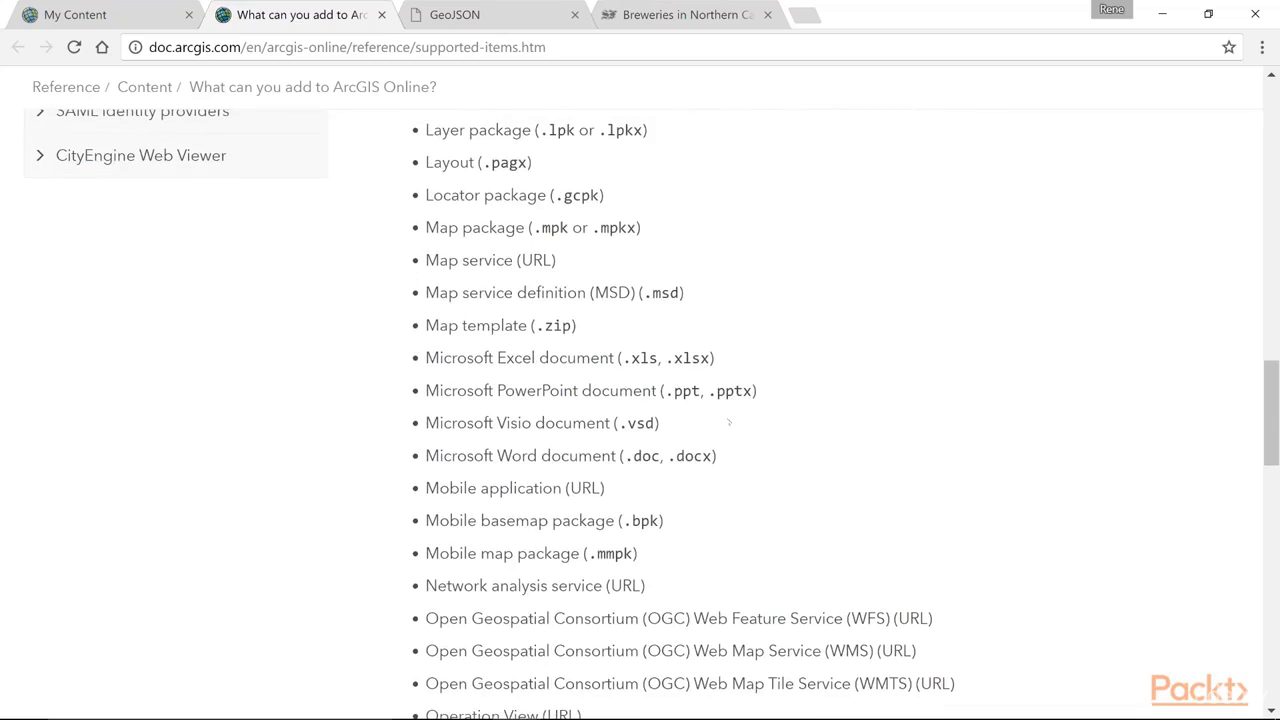
scroll(729, 422, "up", 3)
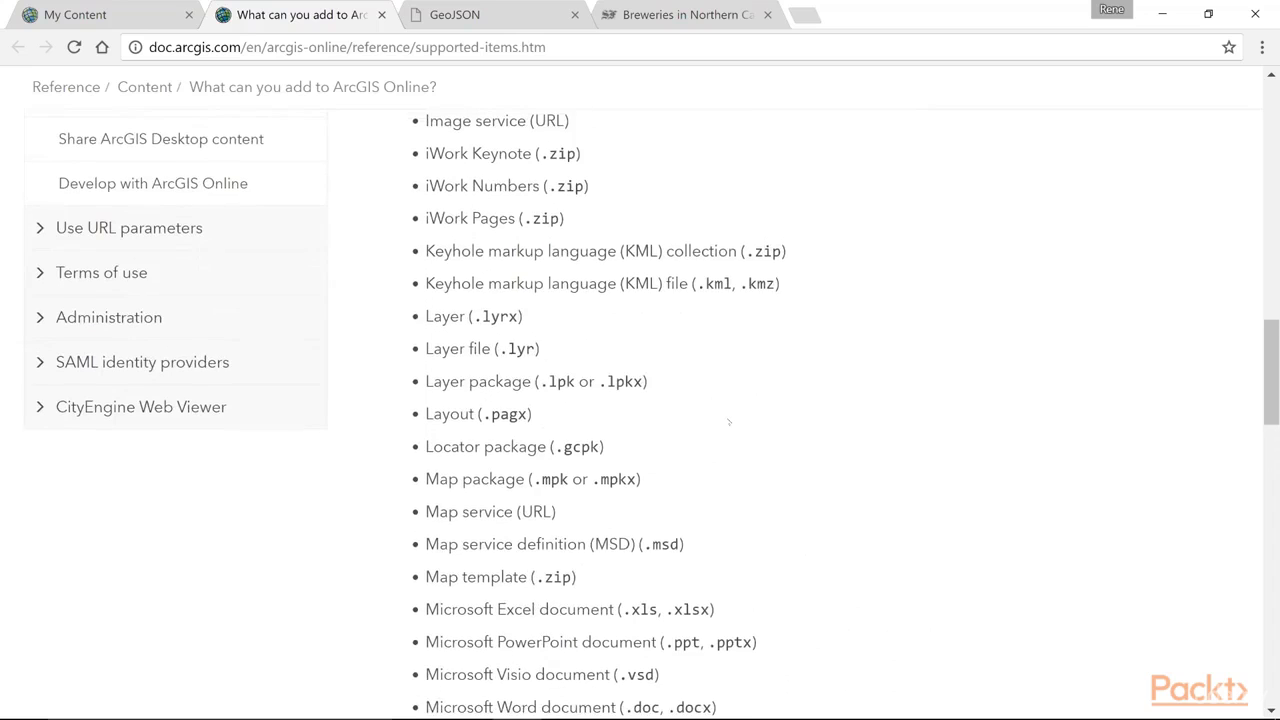
scroll(729, 422, "up", 6)
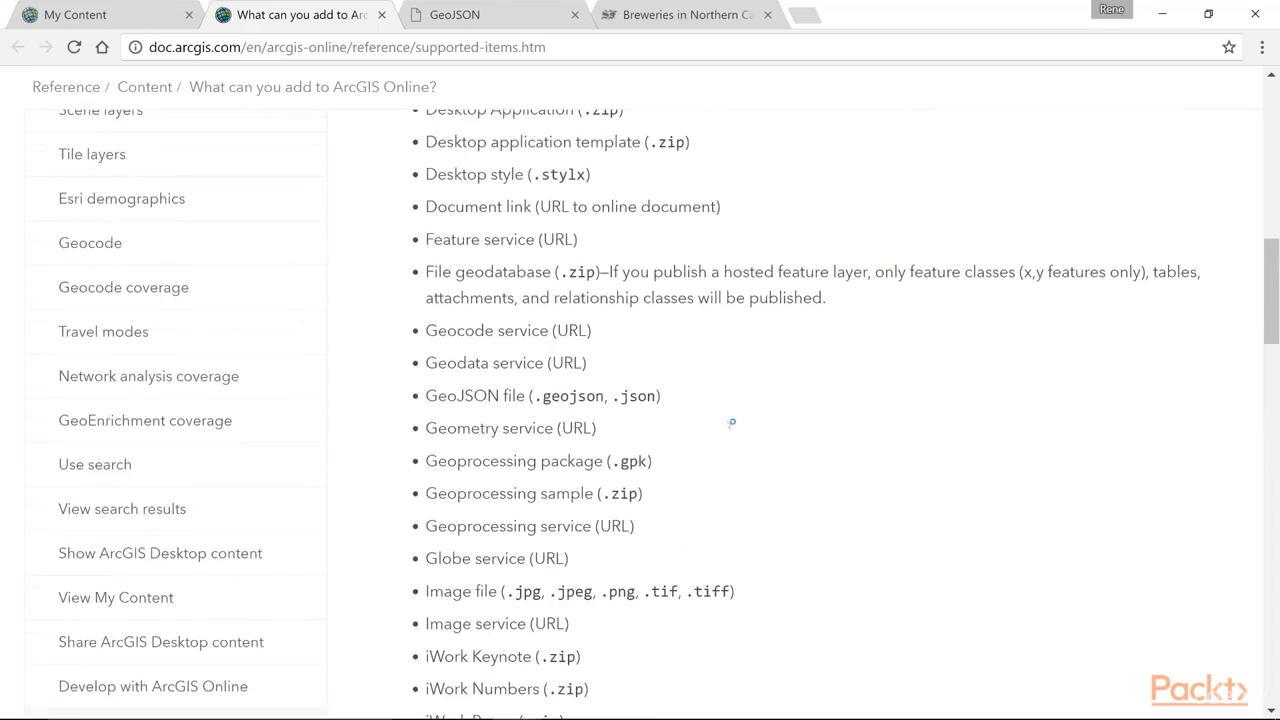
scroll(731, 422, "up", 5)
scroll(731, 422, "up", 1)
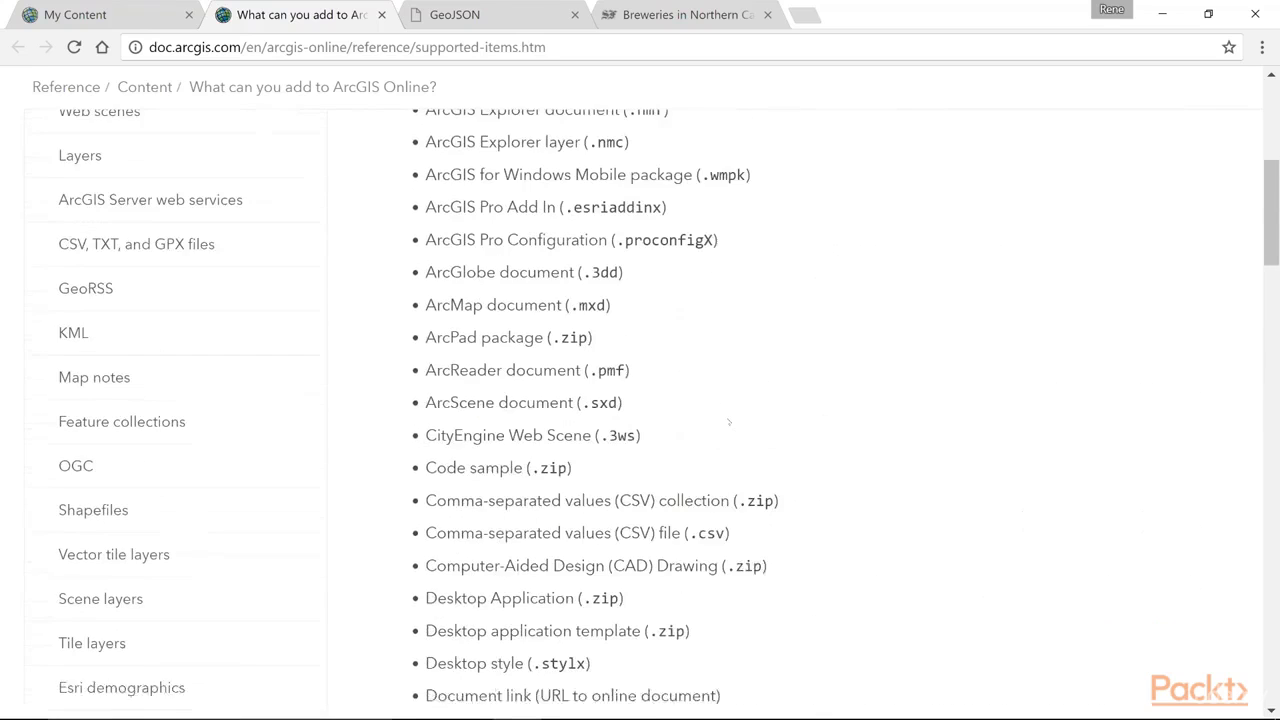
scroll(773, 416, "up", 3)
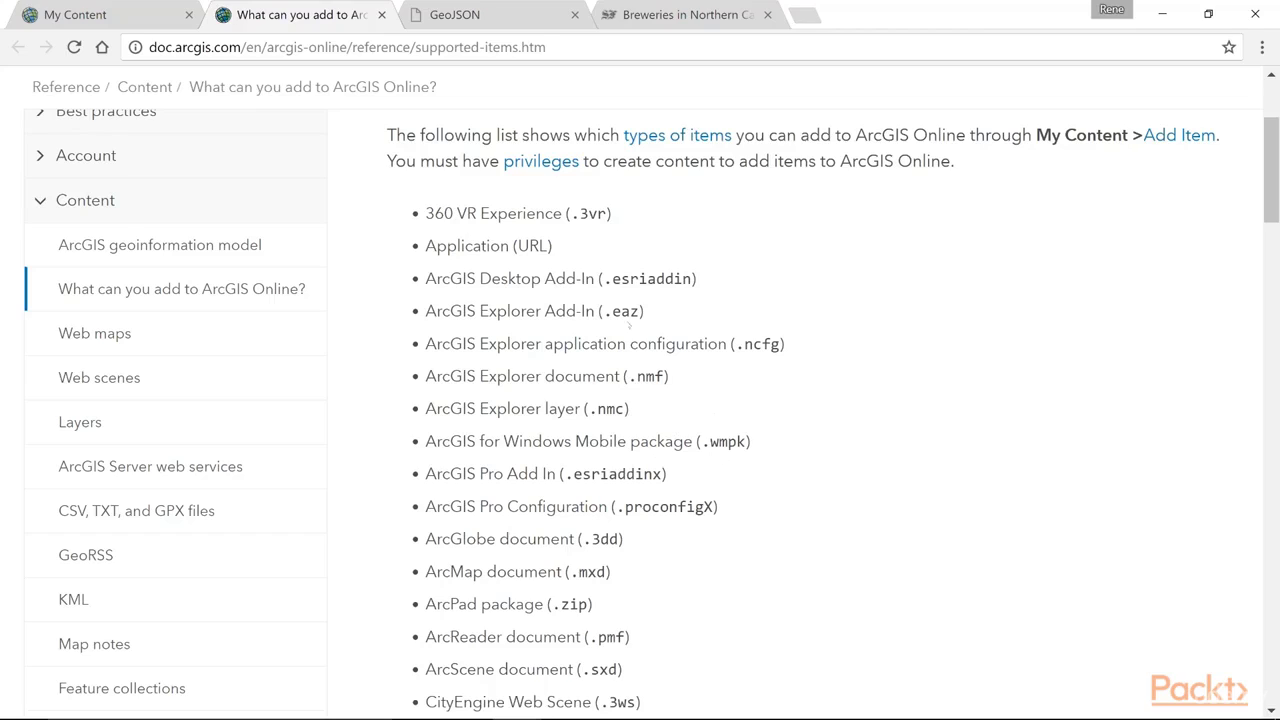
Start adding an item from the computer to My Content, using breweries.geojson from the data folder.
left_click(113, 24)
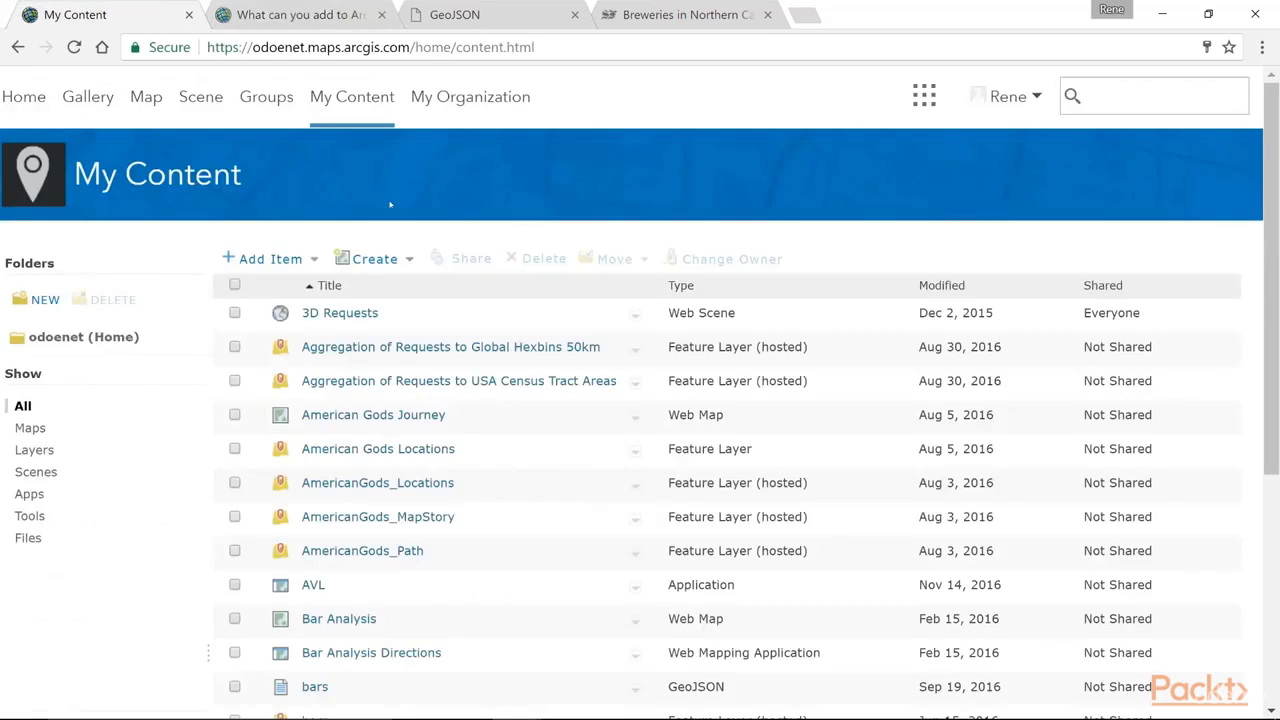
left_click(313, 259)
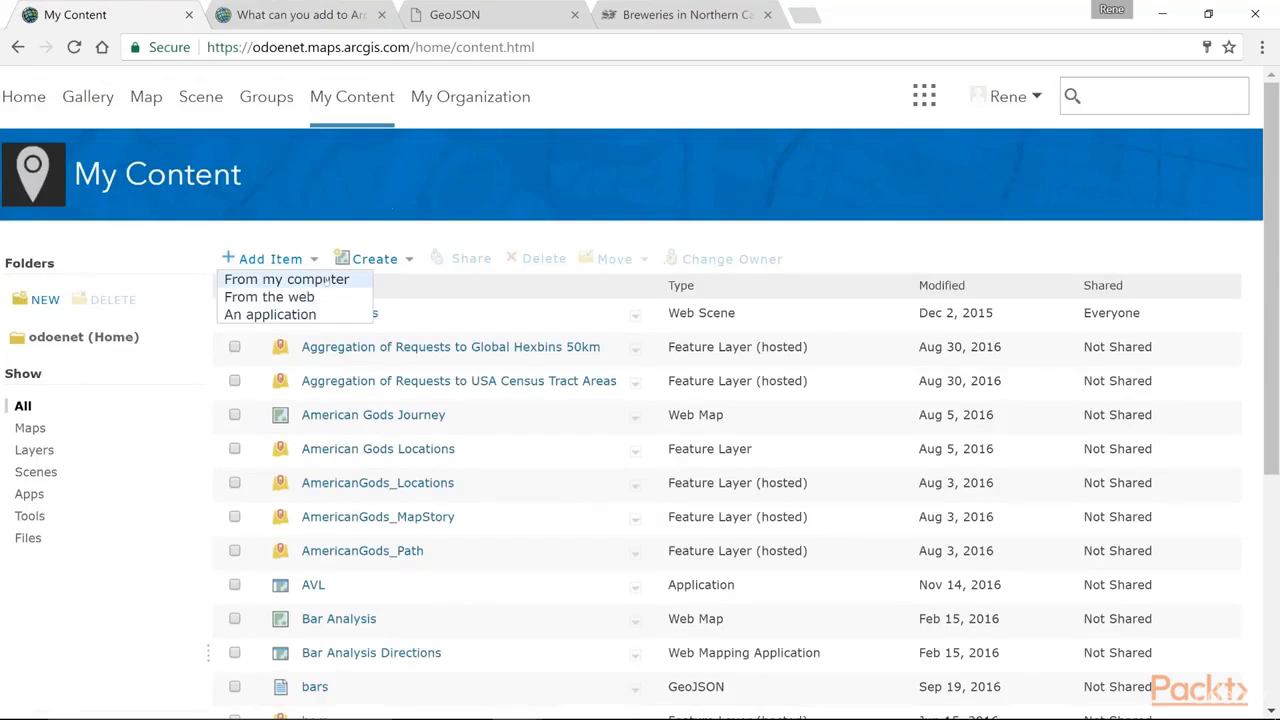
left_click(327, 280)
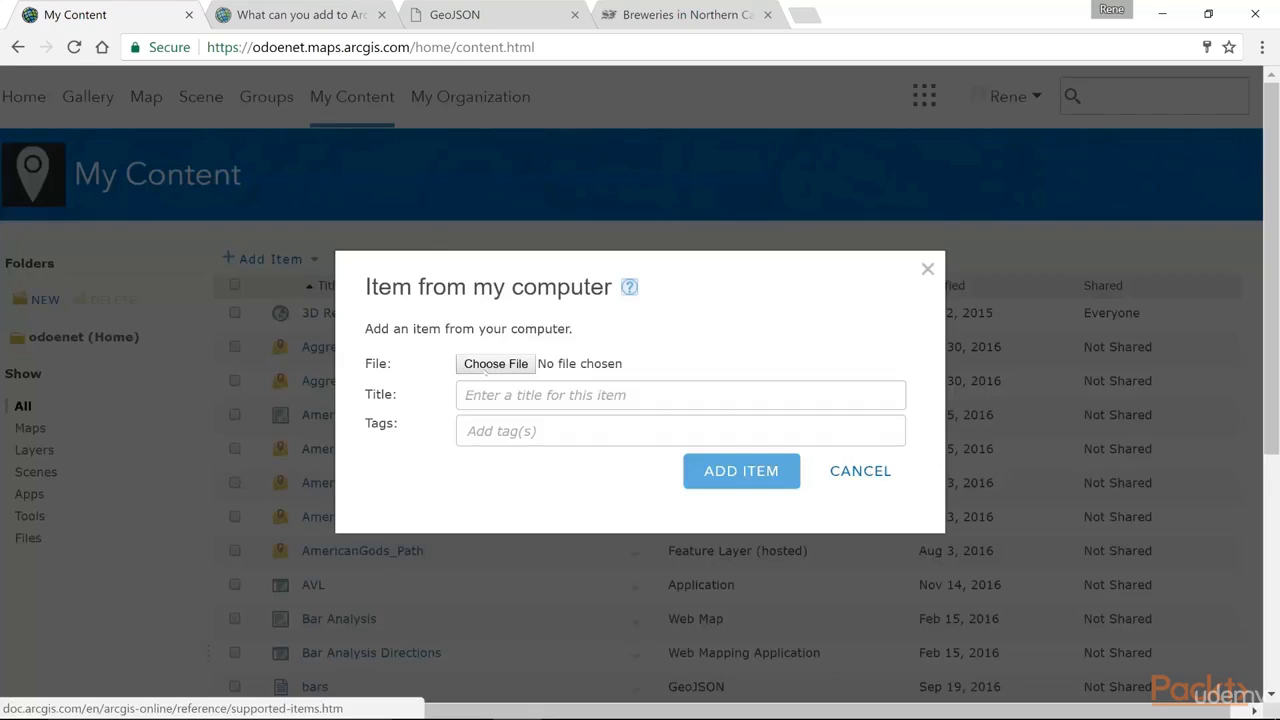
left_click(492, 364)
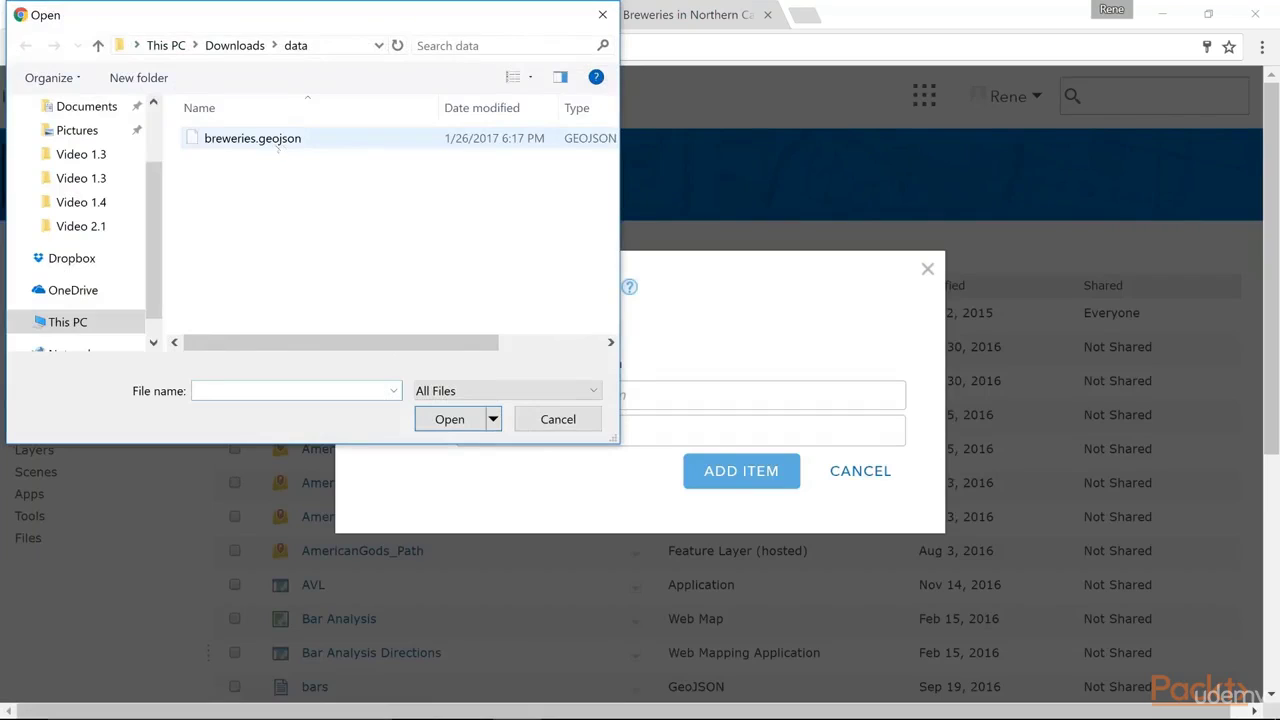
left_click(274, 142)
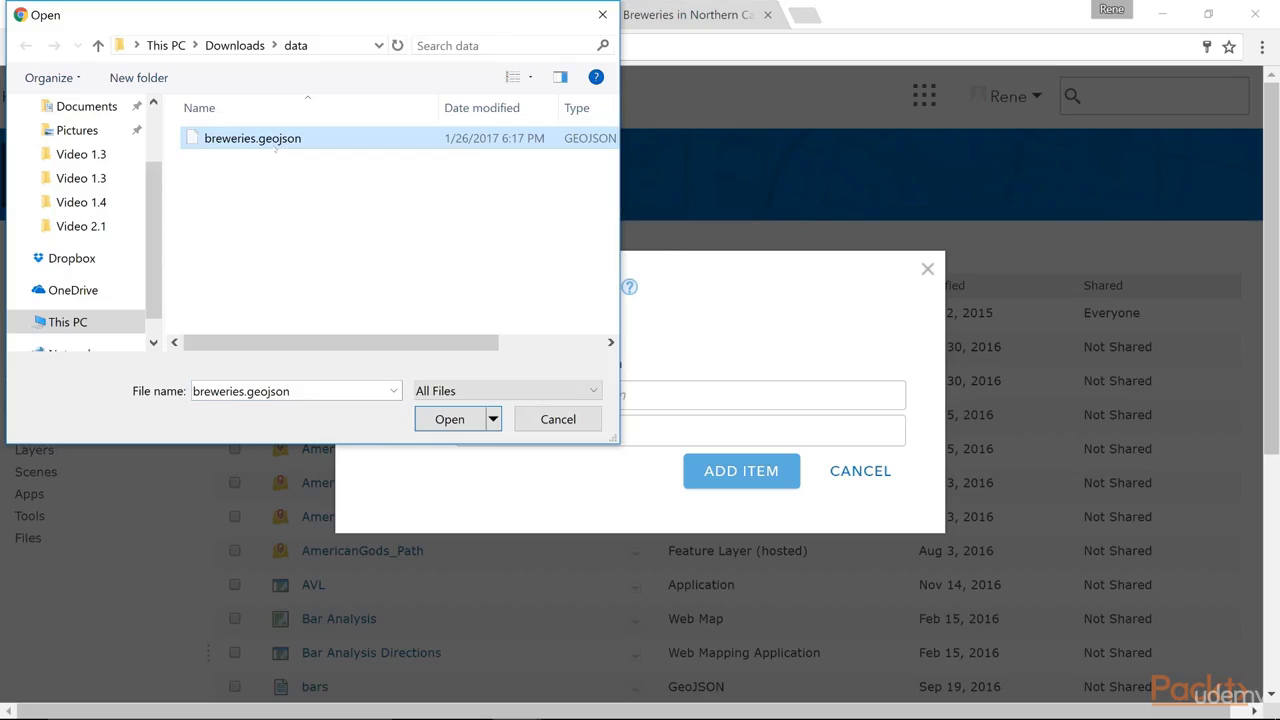
left_click(437, 424)
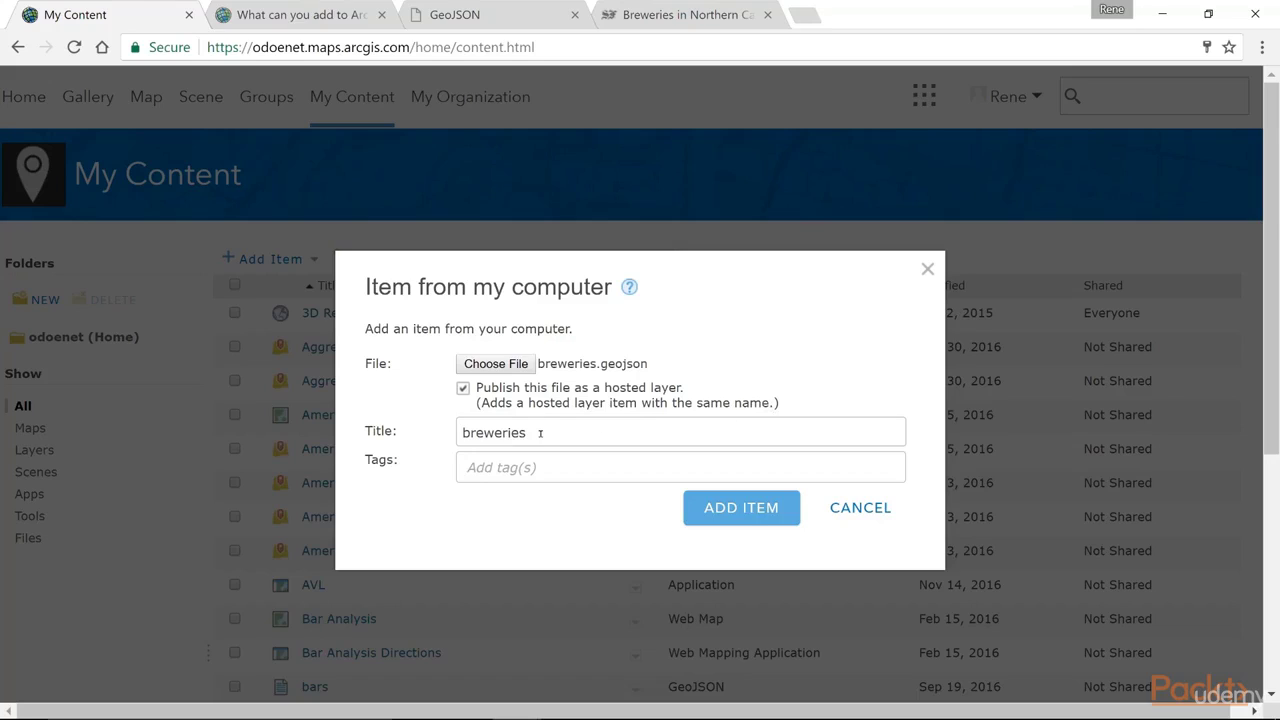
Tag the item with packt and breweries, and add it with publishing as a hosted layer enabled.
left_click(547, 469)
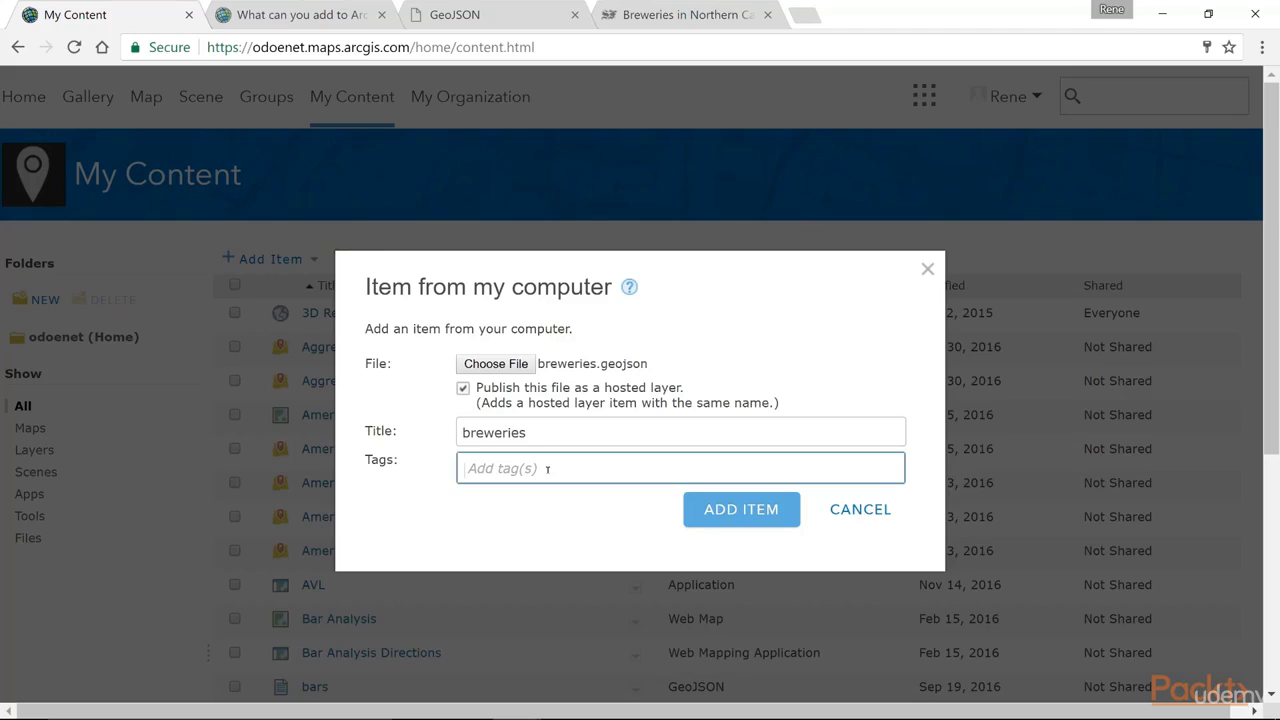
type("packt")
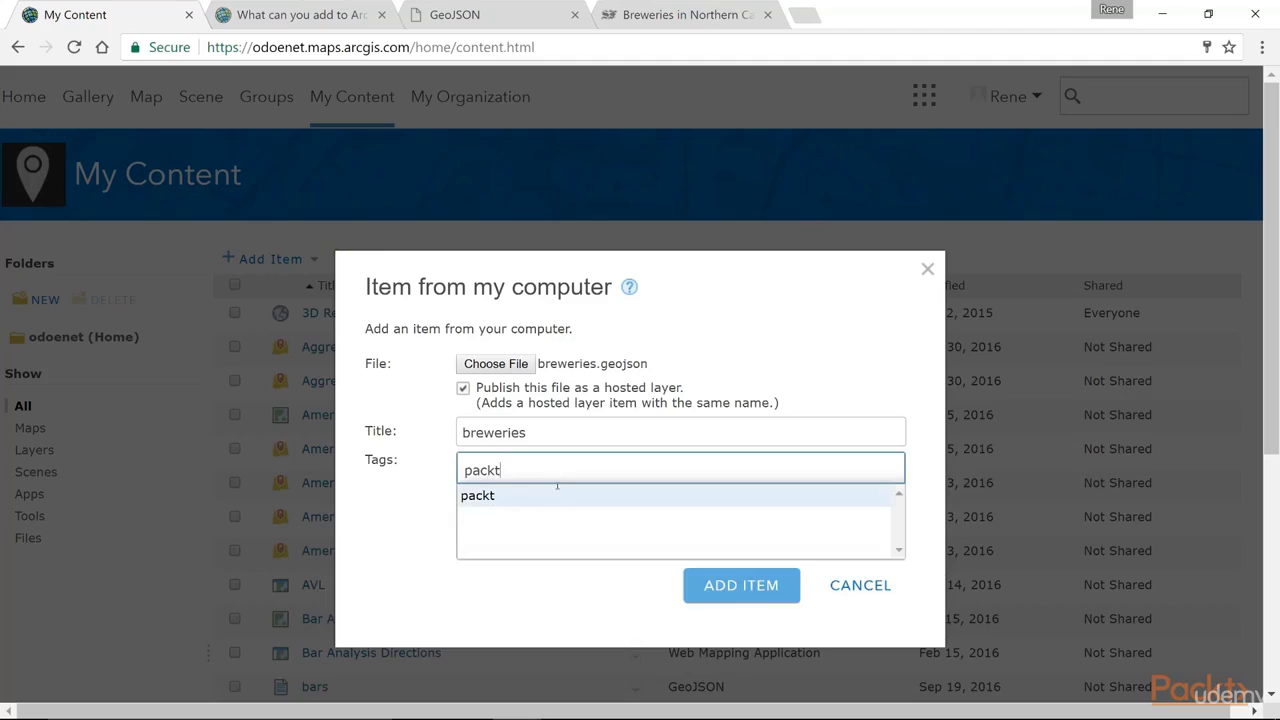
left_click(561, 495)
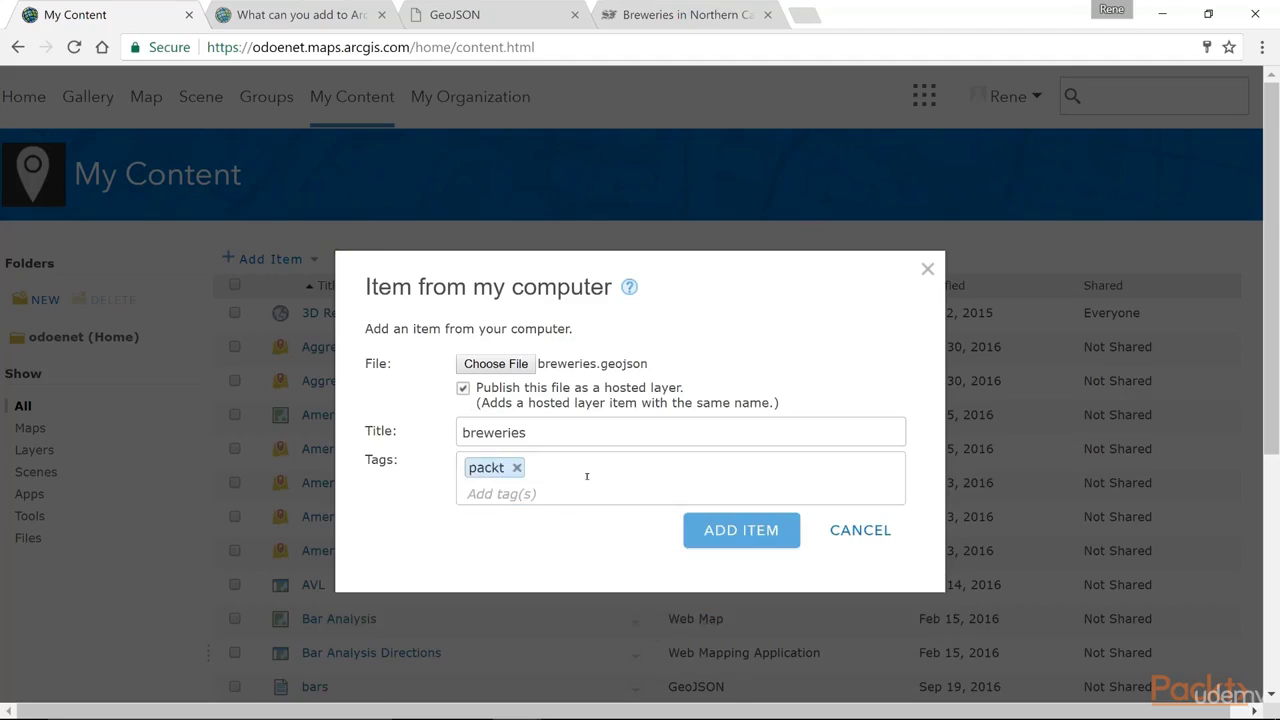
left_click(575, 495)
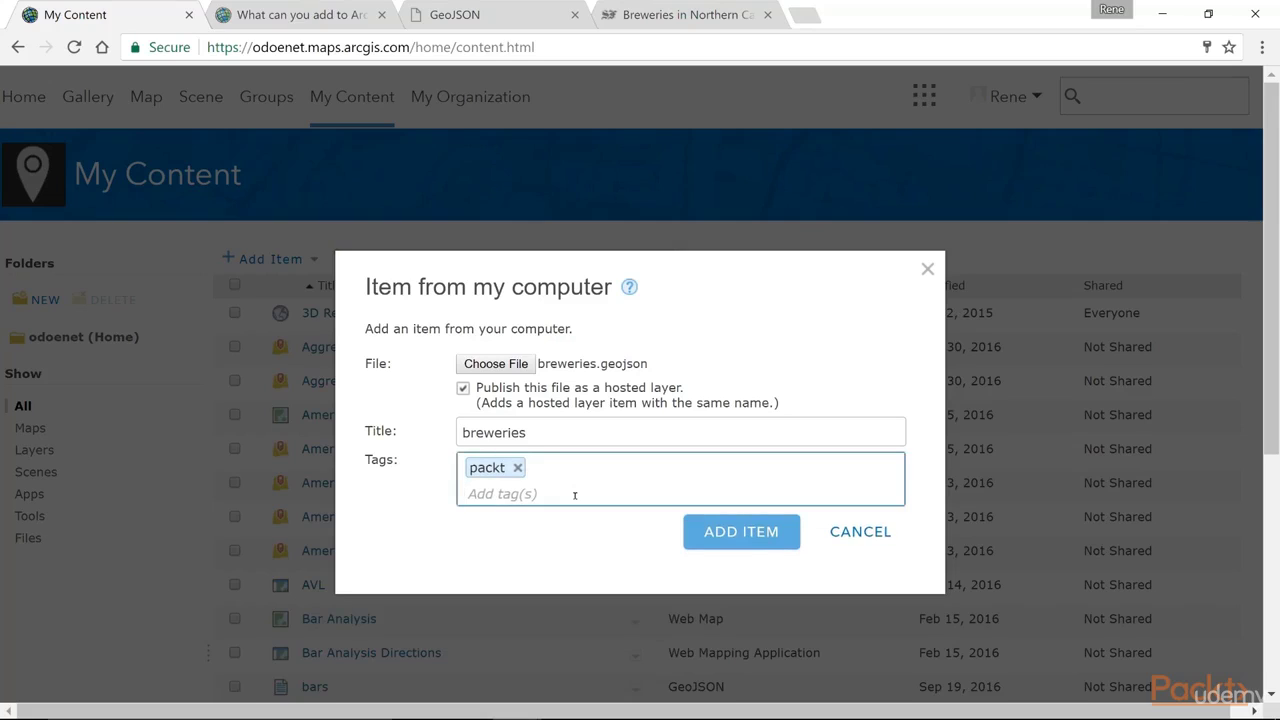
type("brew")
left_click(515, 519)
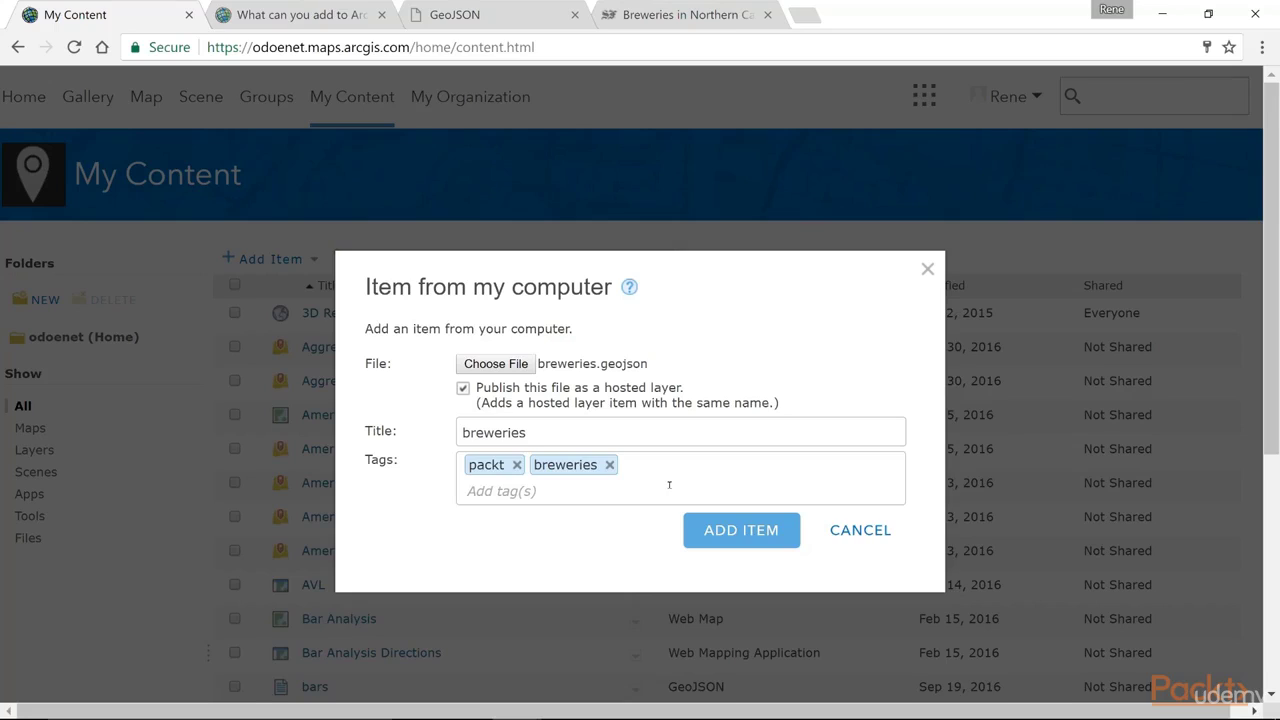
left_click(748, 531)
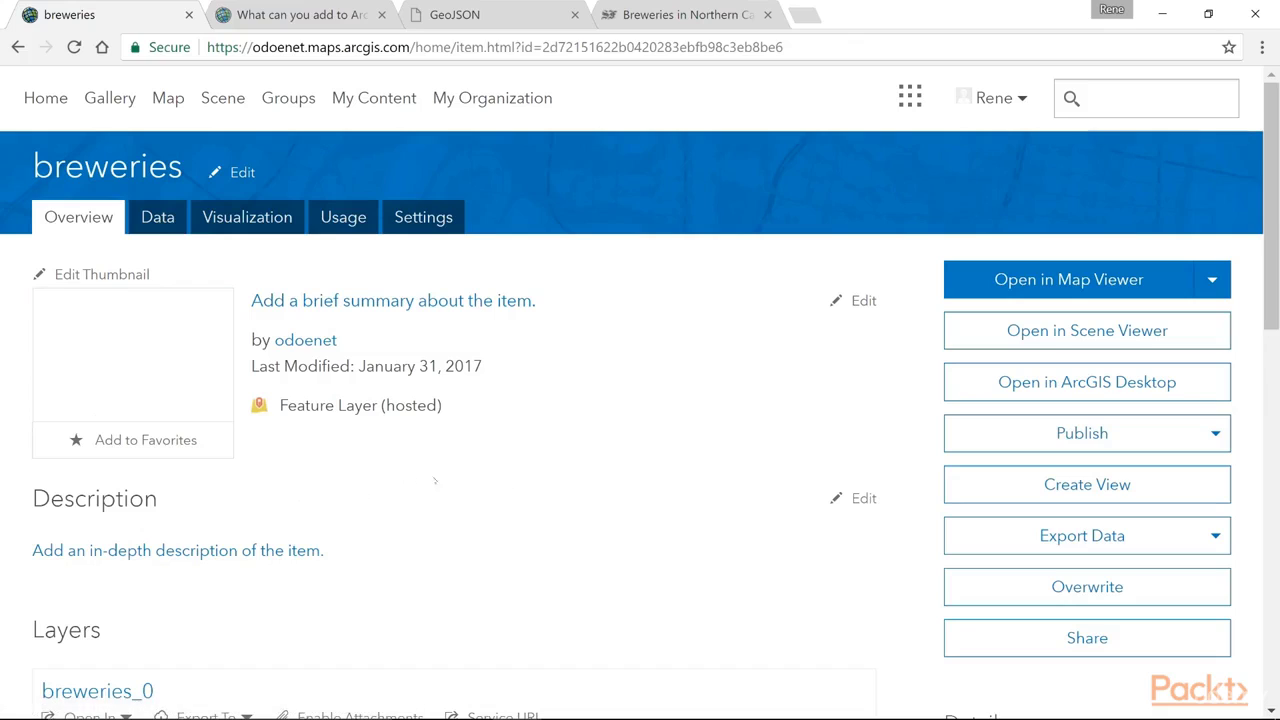
Look at the breweries layer's attribute table and its map visualization.
left_click(168, 226)
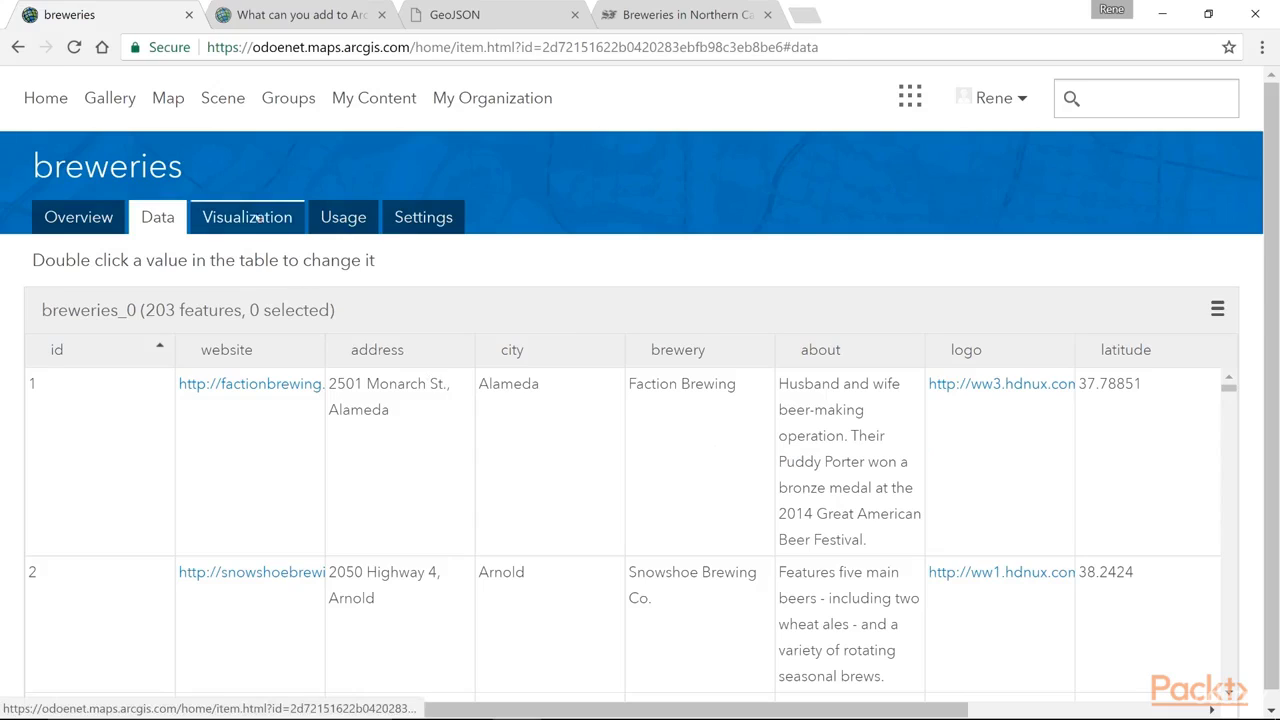
left_click(250, 222)
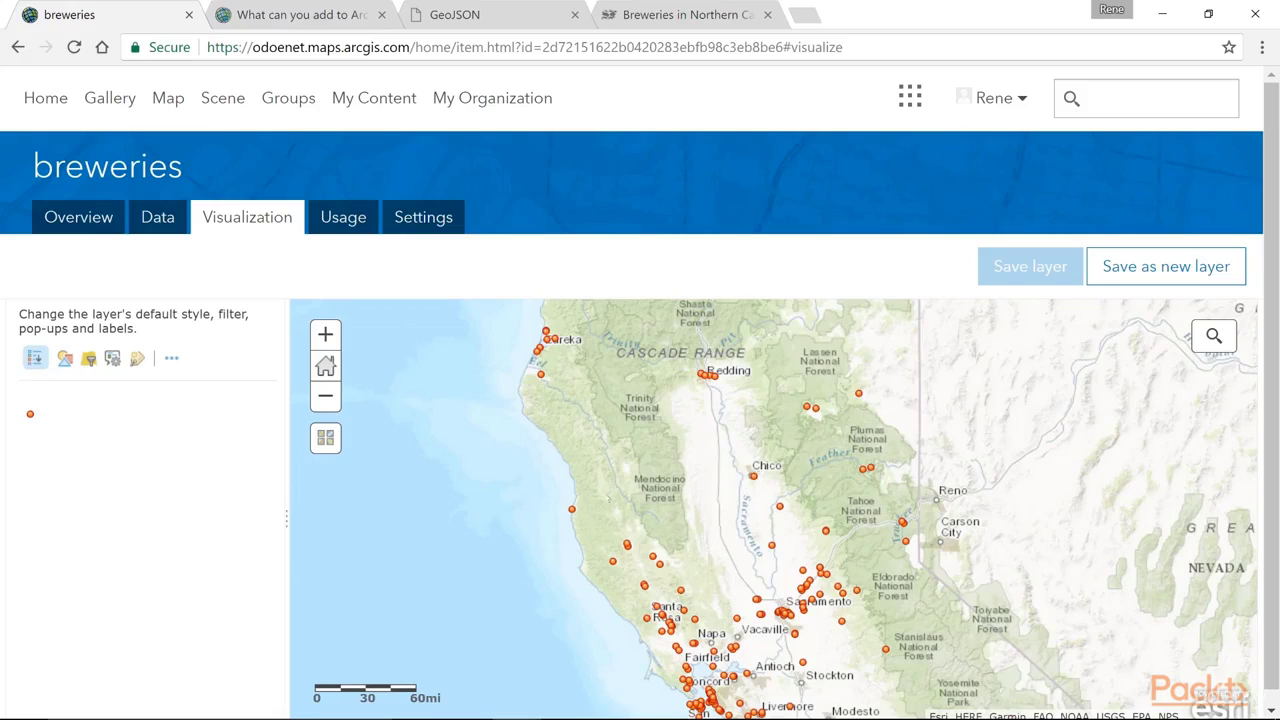
Open the symbol settings of the breweries layer's Location (Single symbol) style.
left_click(65, 359)
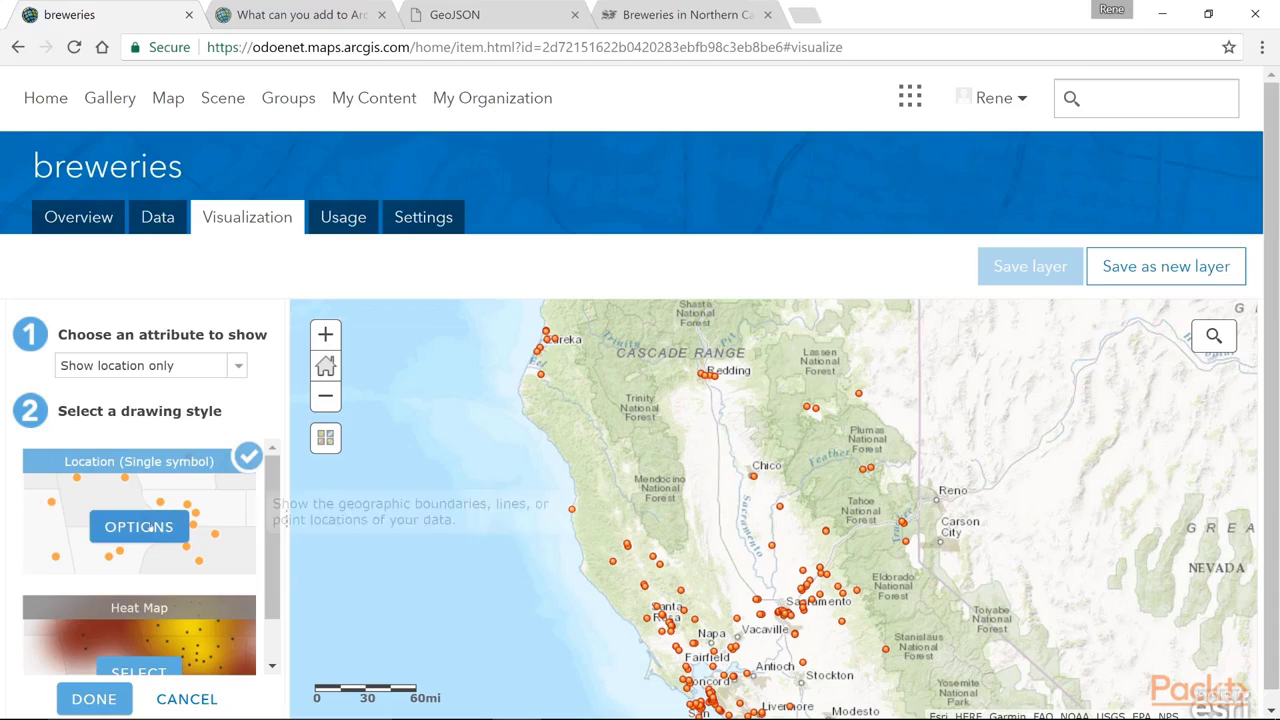
left_click(139, 526)
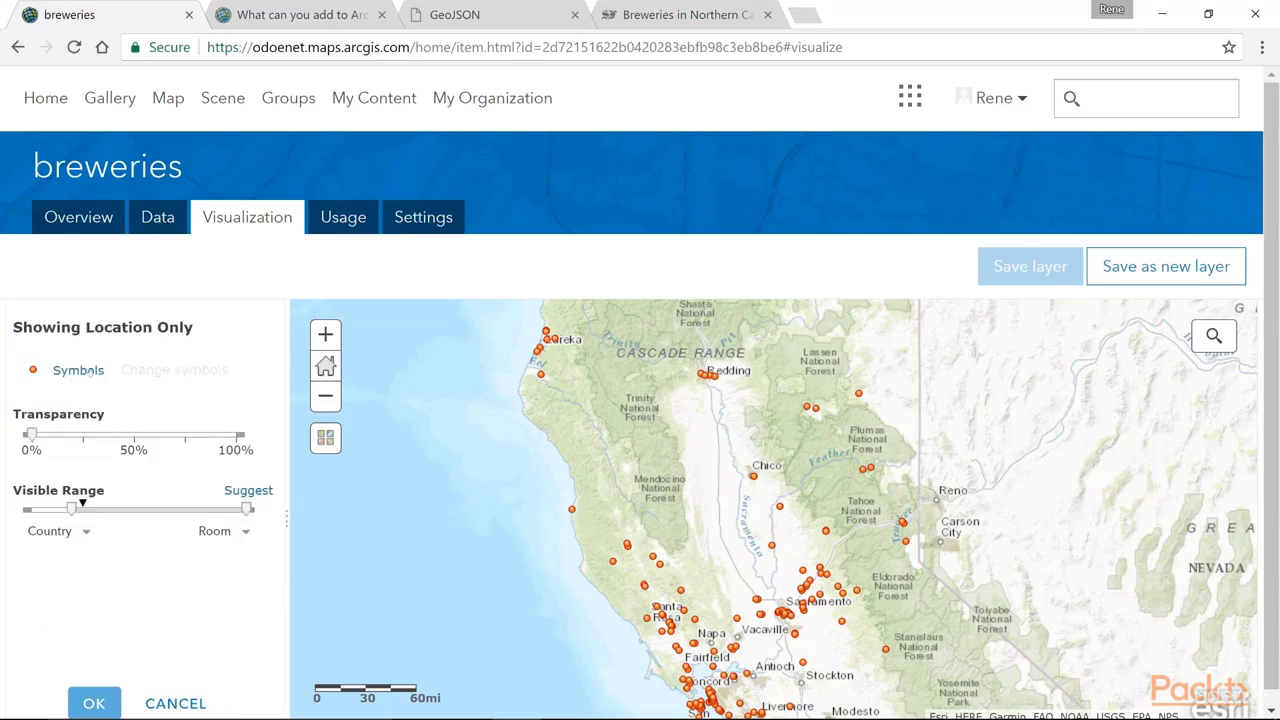
left_click(88, 370)
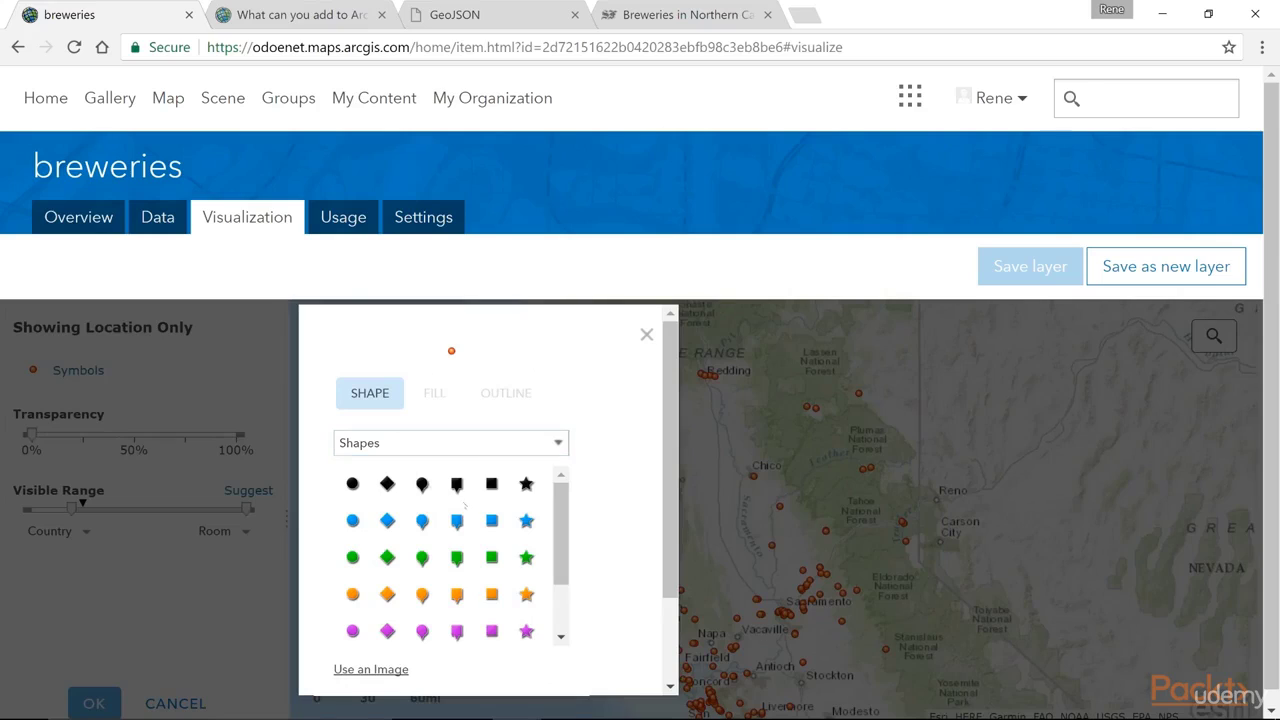
Look through the symbol categories and pick the blue circle from the Shapes set.
left_click(560, 447)
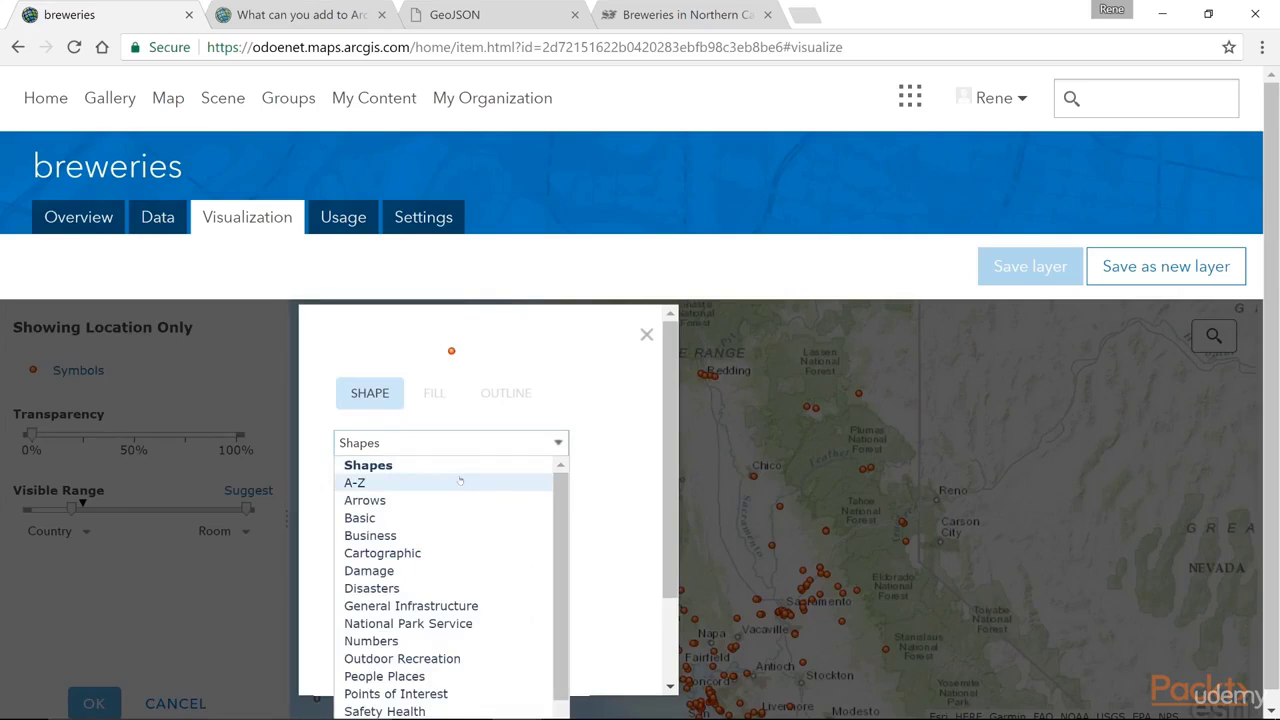
scroll(460, 481, "down", 1)
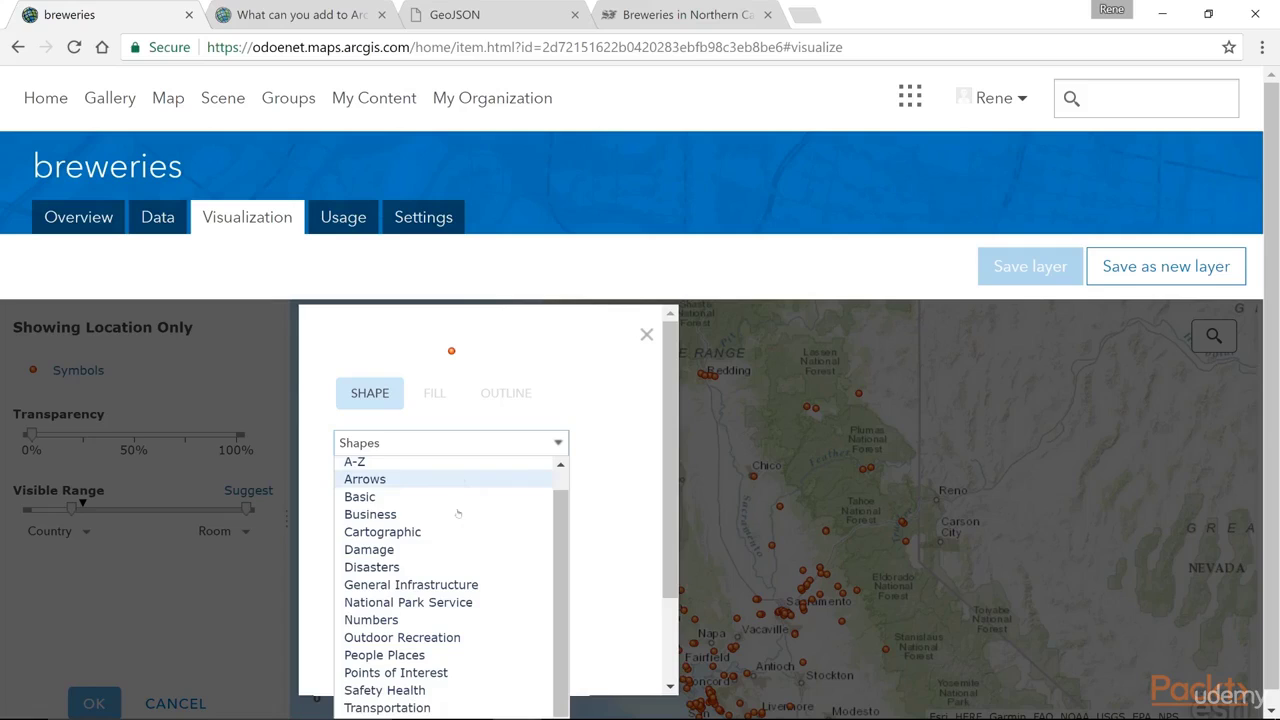
scroll(460, 475, "up", 1)
left_click(420, 463)
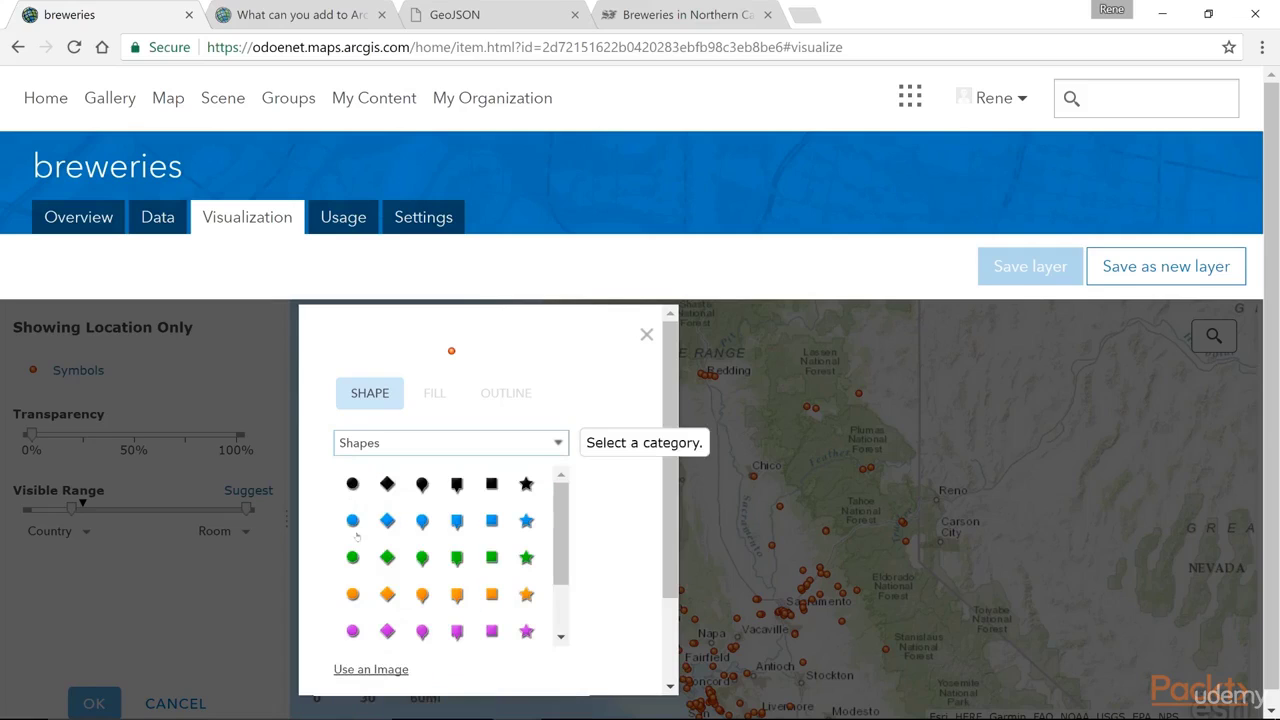
left_click(354, 523)
scroll(398, 557, "down", 1)
scroll(398, 557, "up", 1)
Browse the A-Z symbols, and pick the circle from the Basic category as the brewery symbol.
left_click(558, 443)
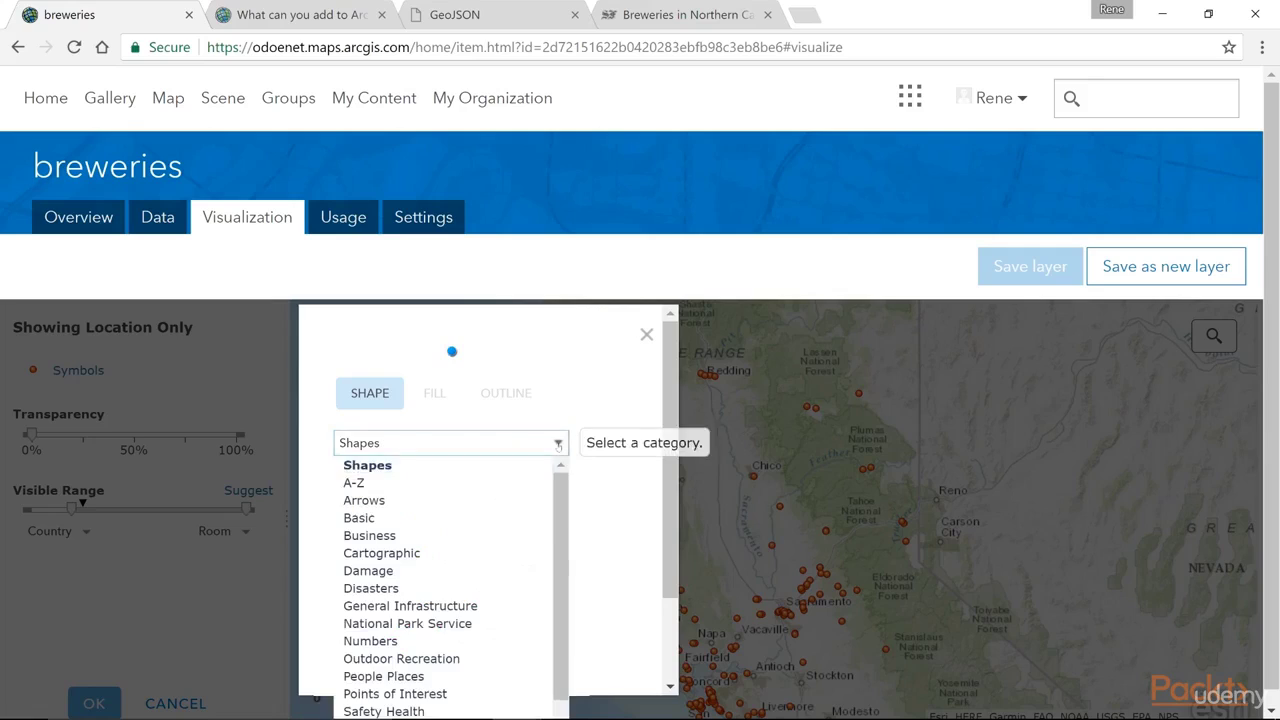
left_click(436, 484)
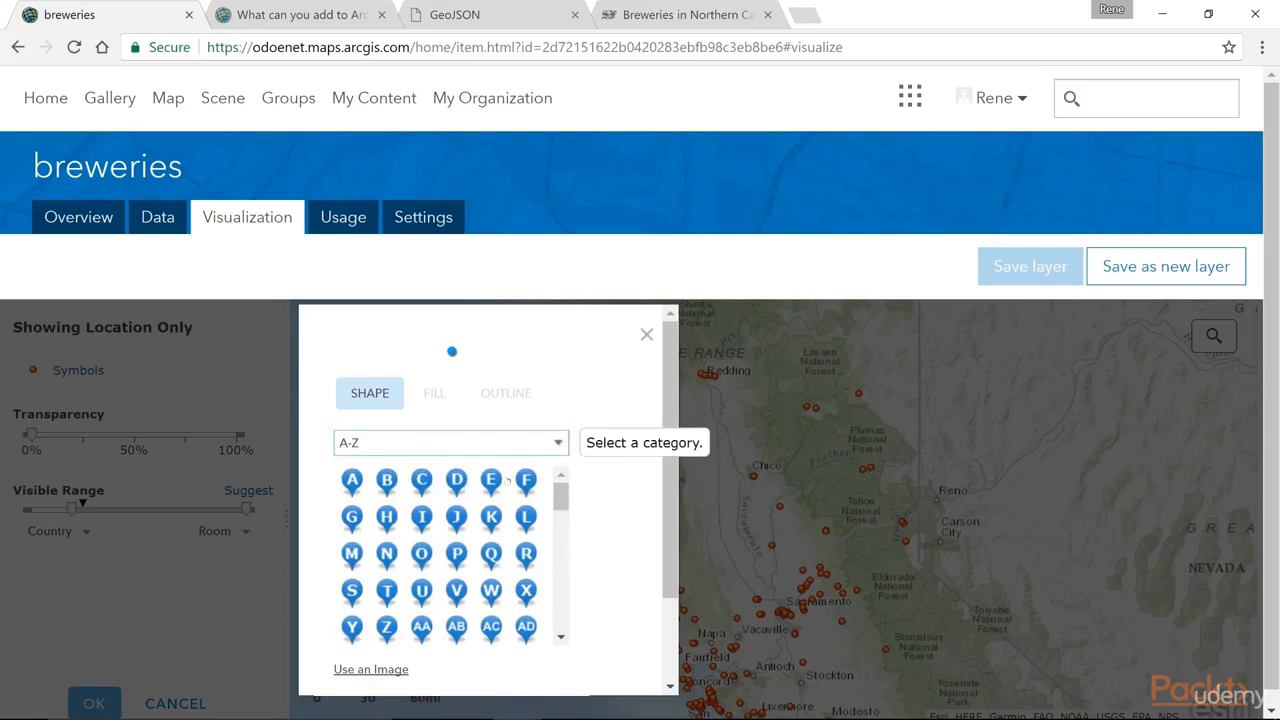
left_click(560, 443)
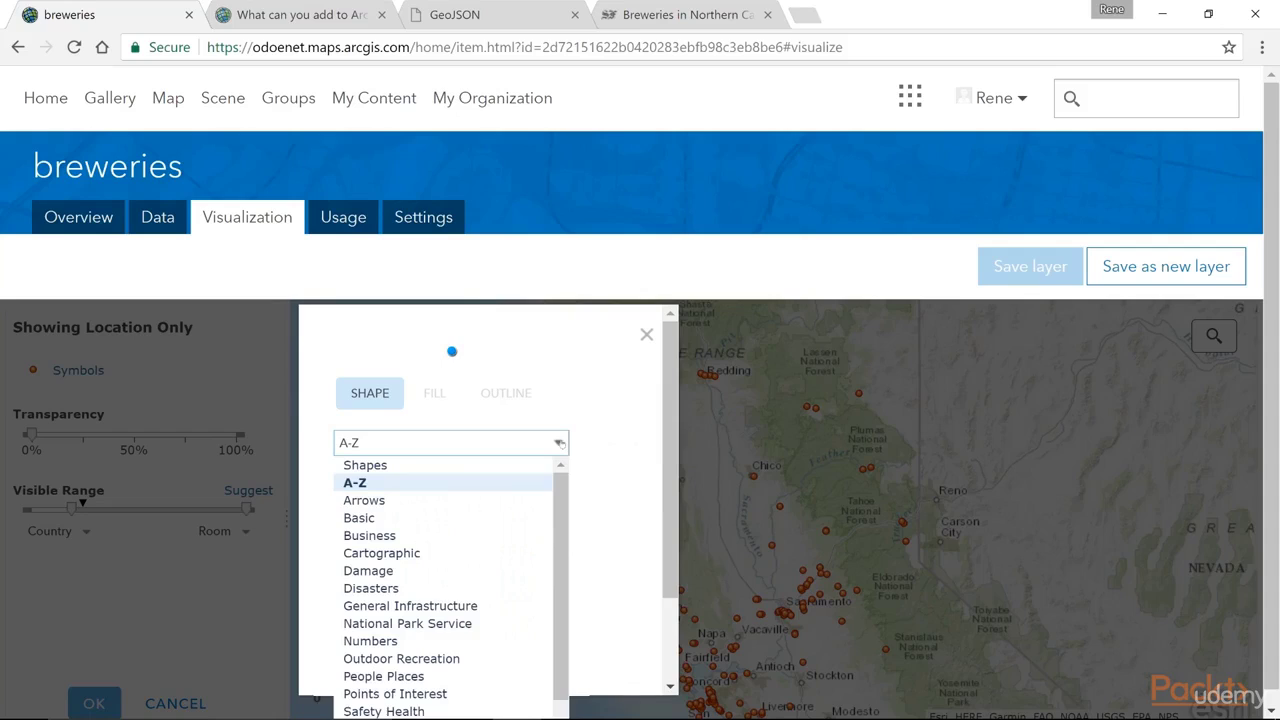
left_click(426, 520)
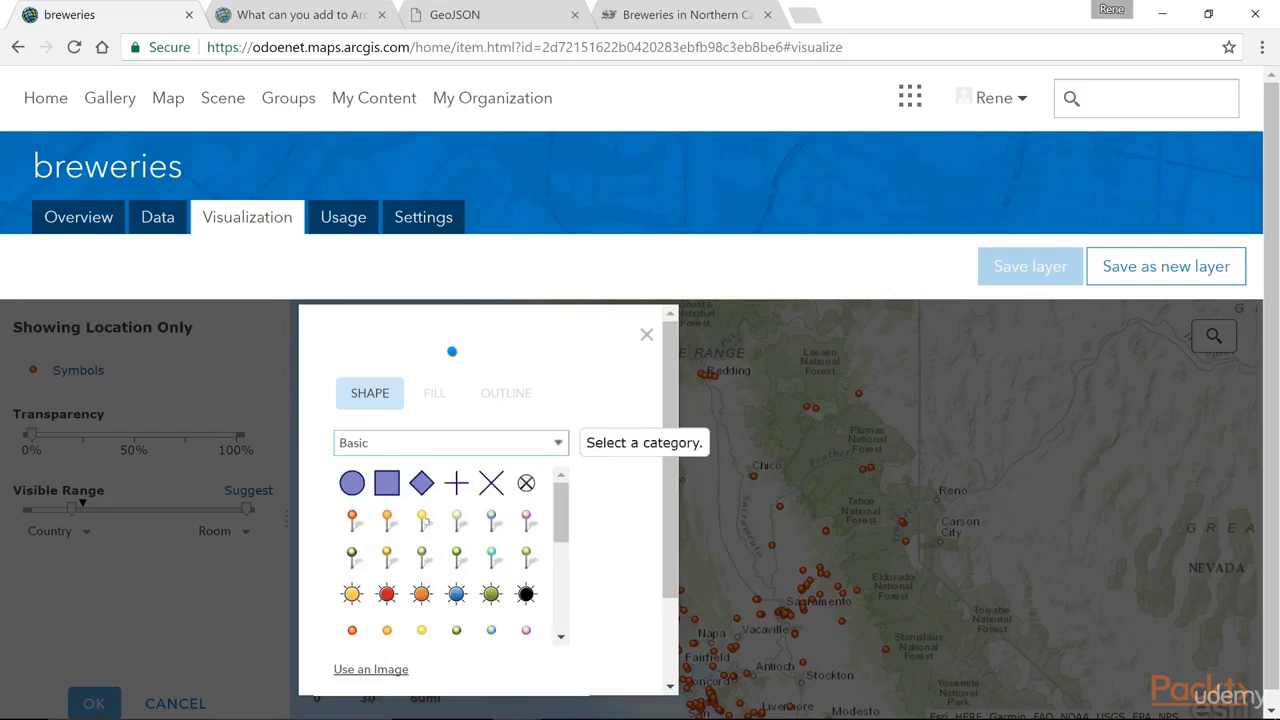
left_click(353, 484)
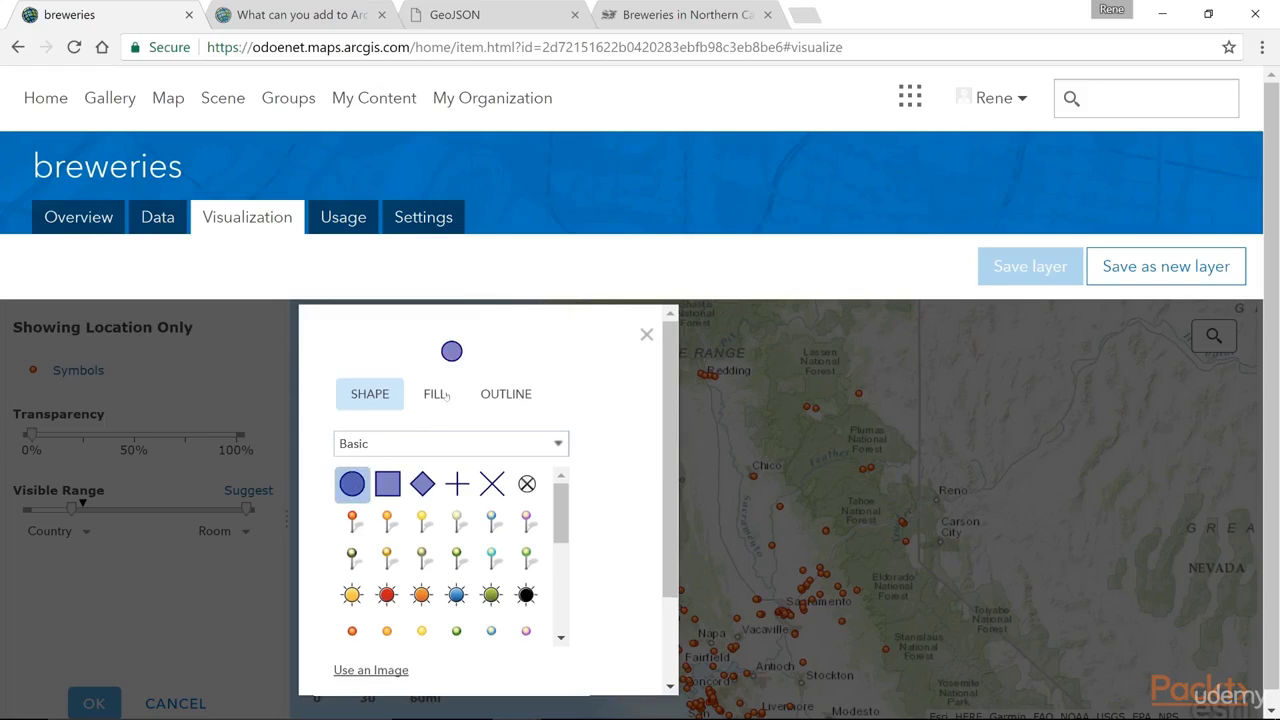
Try a bright blue fill and a yellow #FFFF00 outline on the circle symbol.
left_click(443, 395)
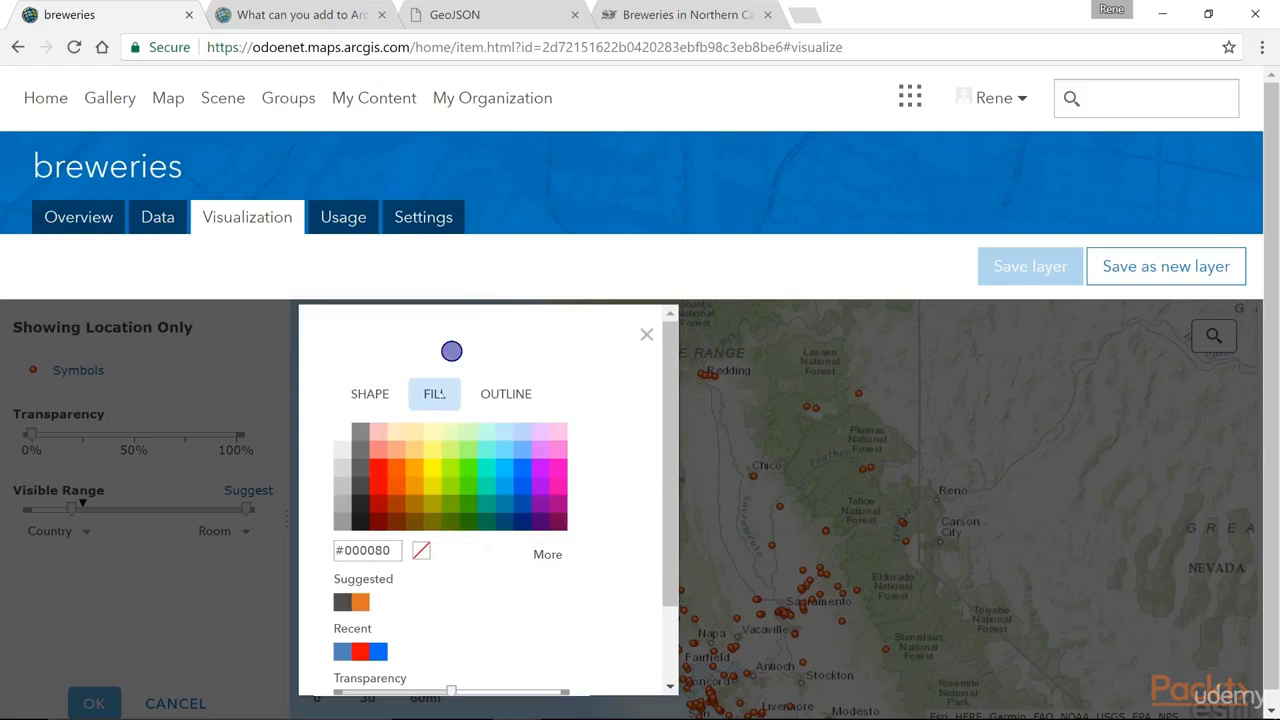
left_click(526, 470)
left_click(506, 394)
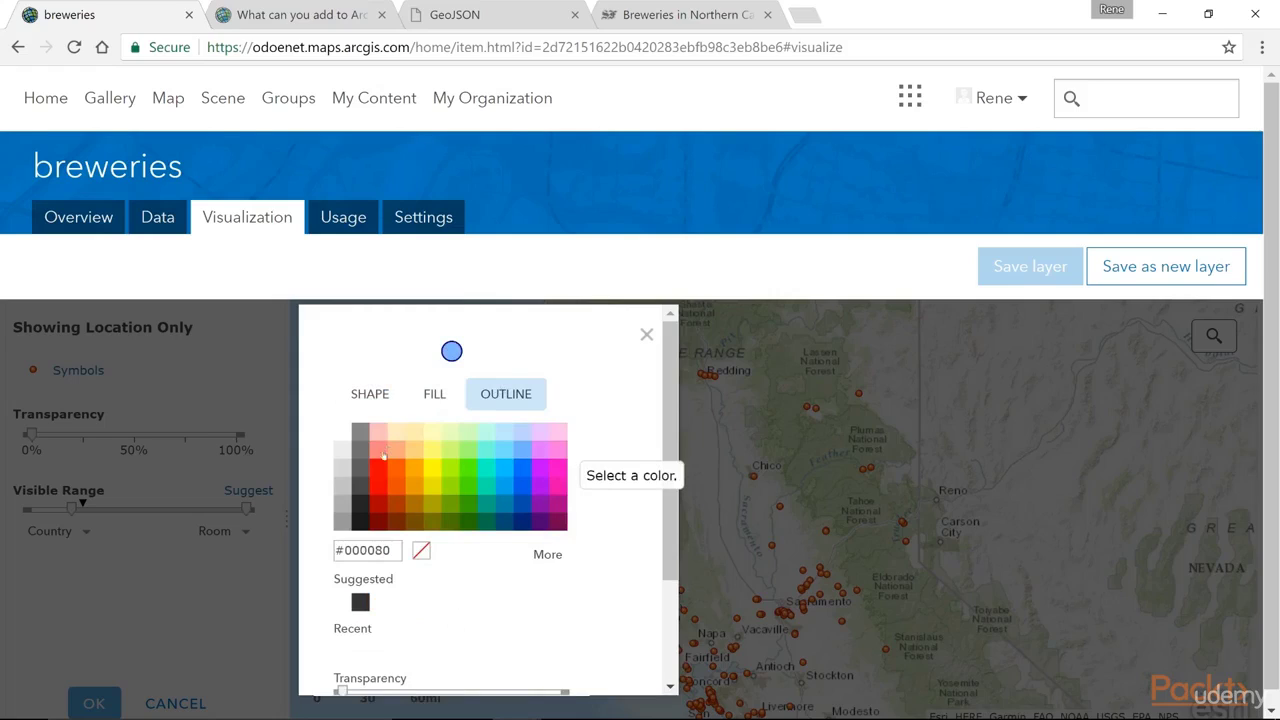
left_click(348, 487)
left_click(556, 478)
left_click(434, 470)
scroll(660, 597, "down", 2)
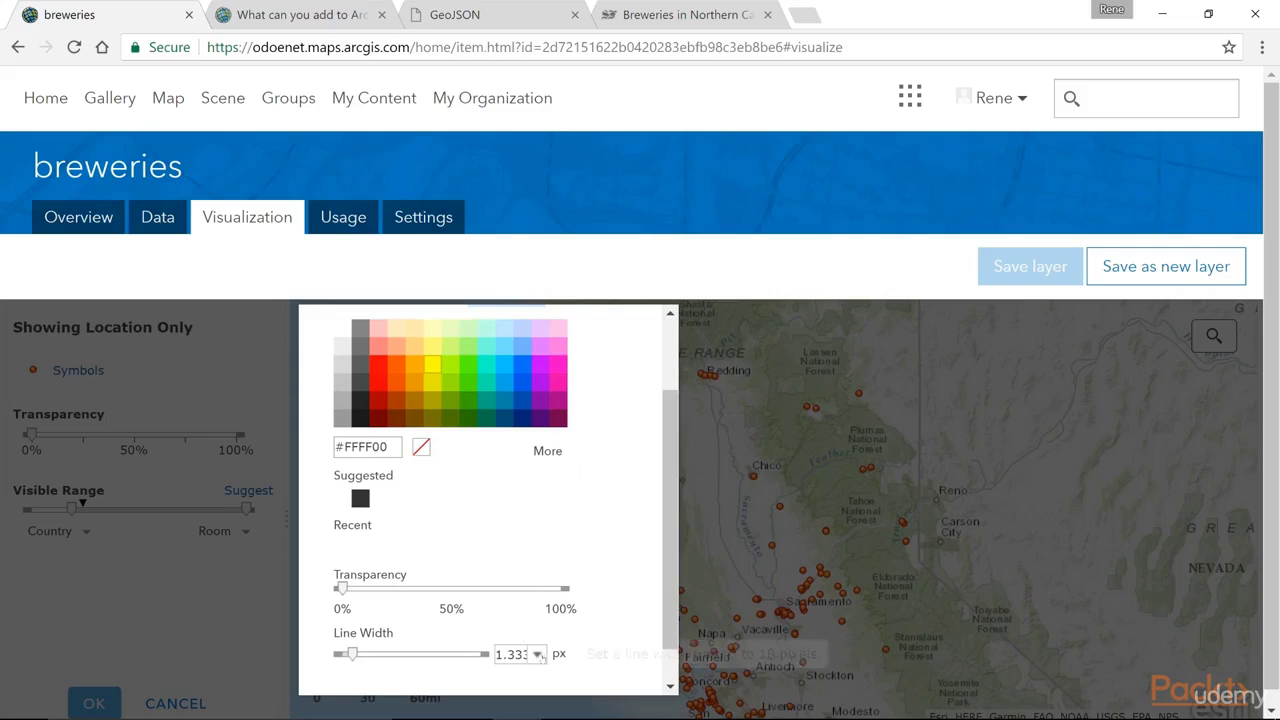
scroll(604, 481, "up", 2)
Reduce the circle's symbol size to 11 px.
left_click(370, 395)
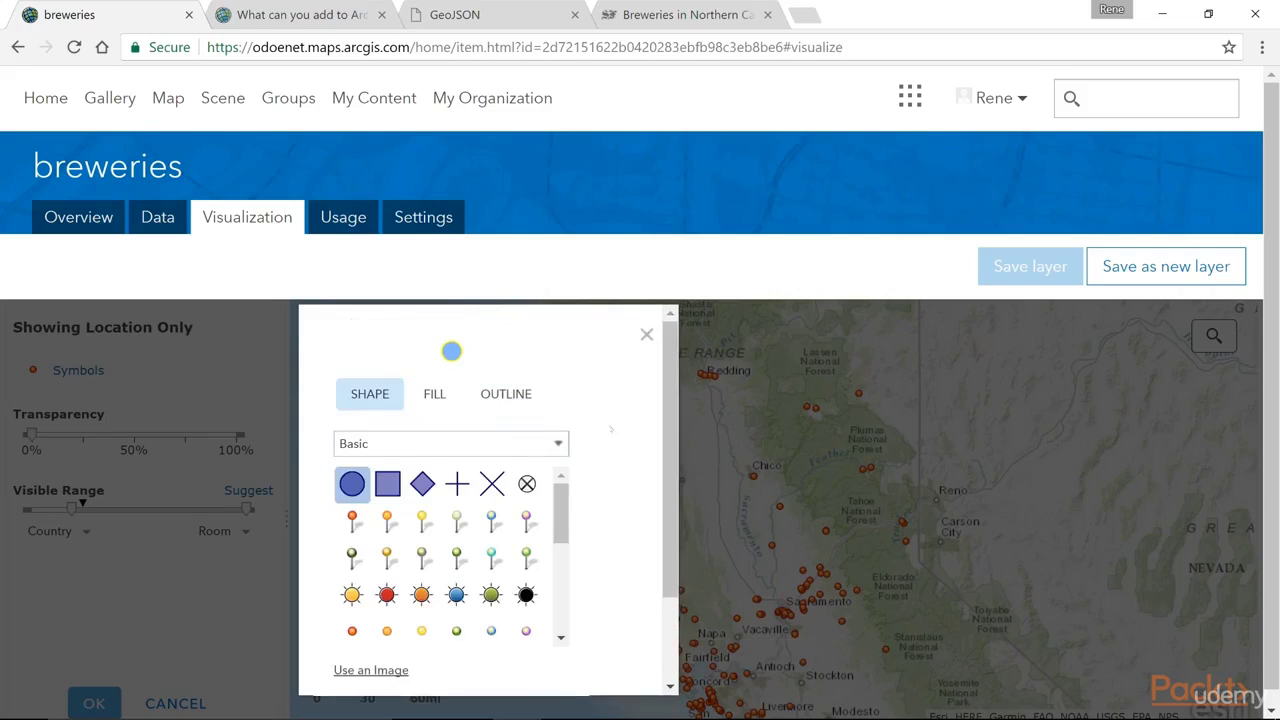
left_click_drag(663, 371, 663, 461)
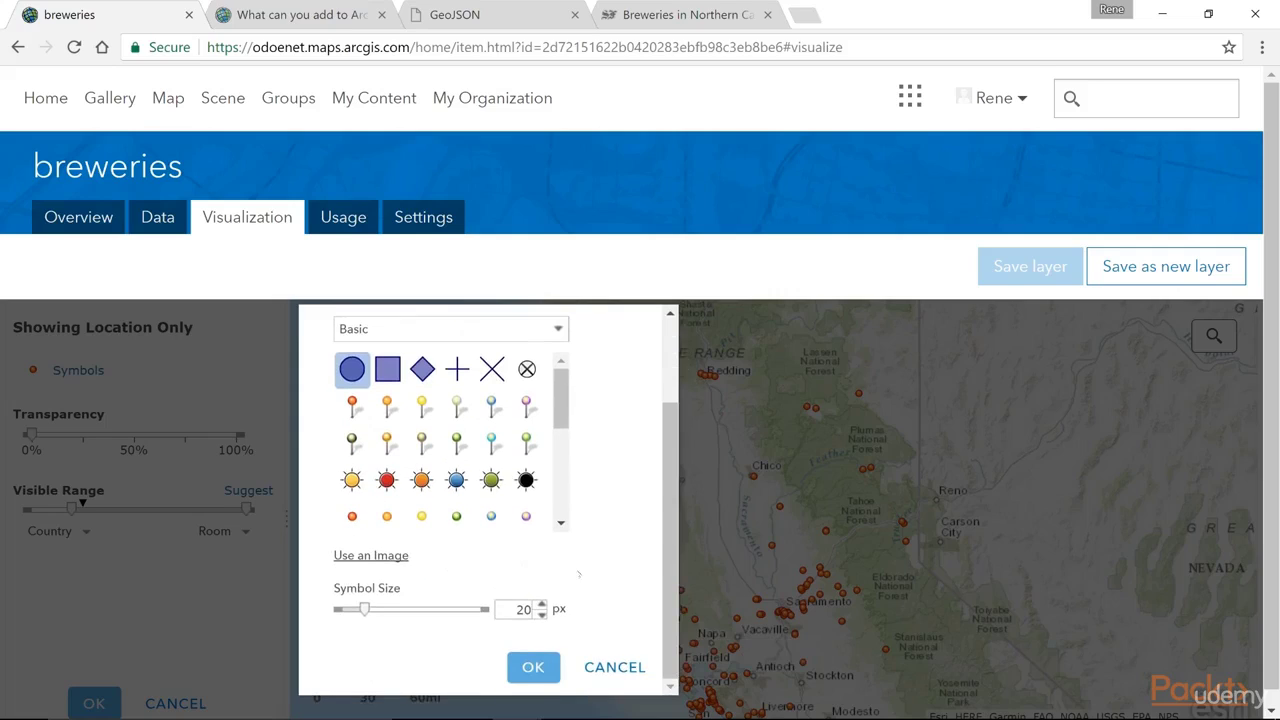
left_click(541, 614)
left_click(541, 614)
left_click(541, 614)
left_click(541, 614)
left_click(541, 614)
left_click(541, 614)
left_click(541, 614)
left_click(541, 614)
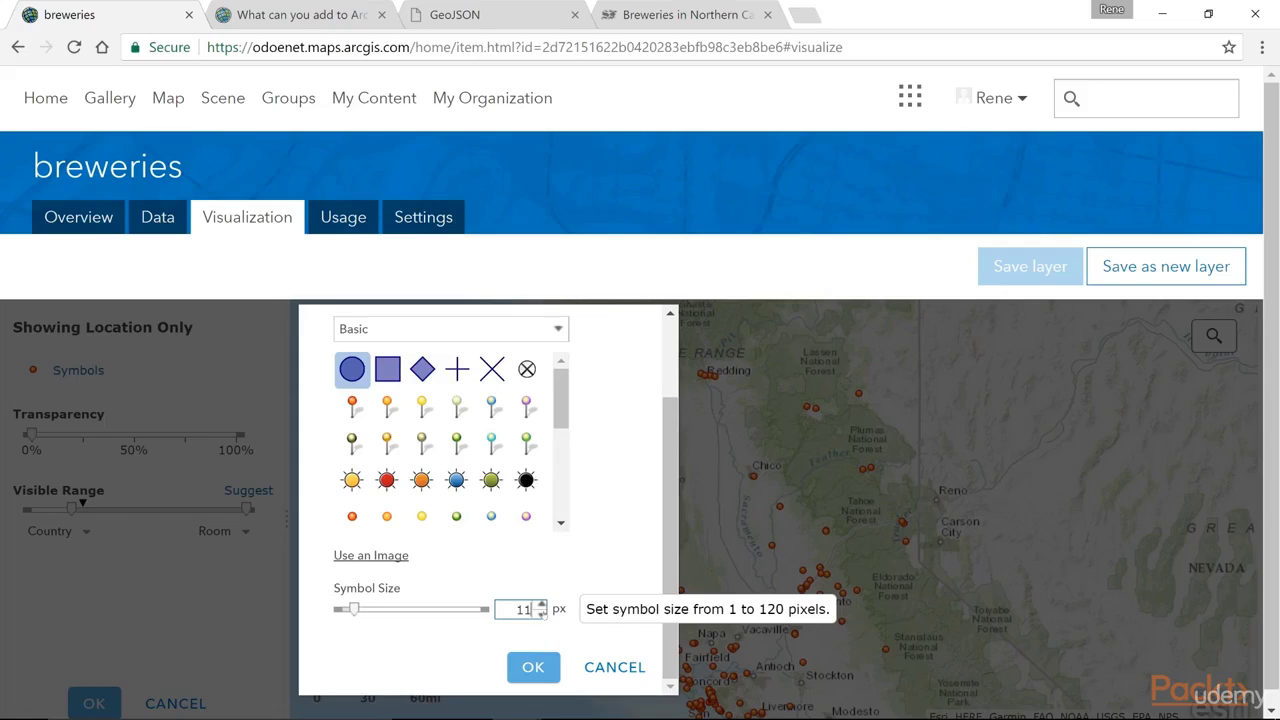
Give the circle symbol a #005CE6 blue fill and a white #FFFFFF outline, and apply the symbol.
left_click_drag(675, 492, 672, 403)
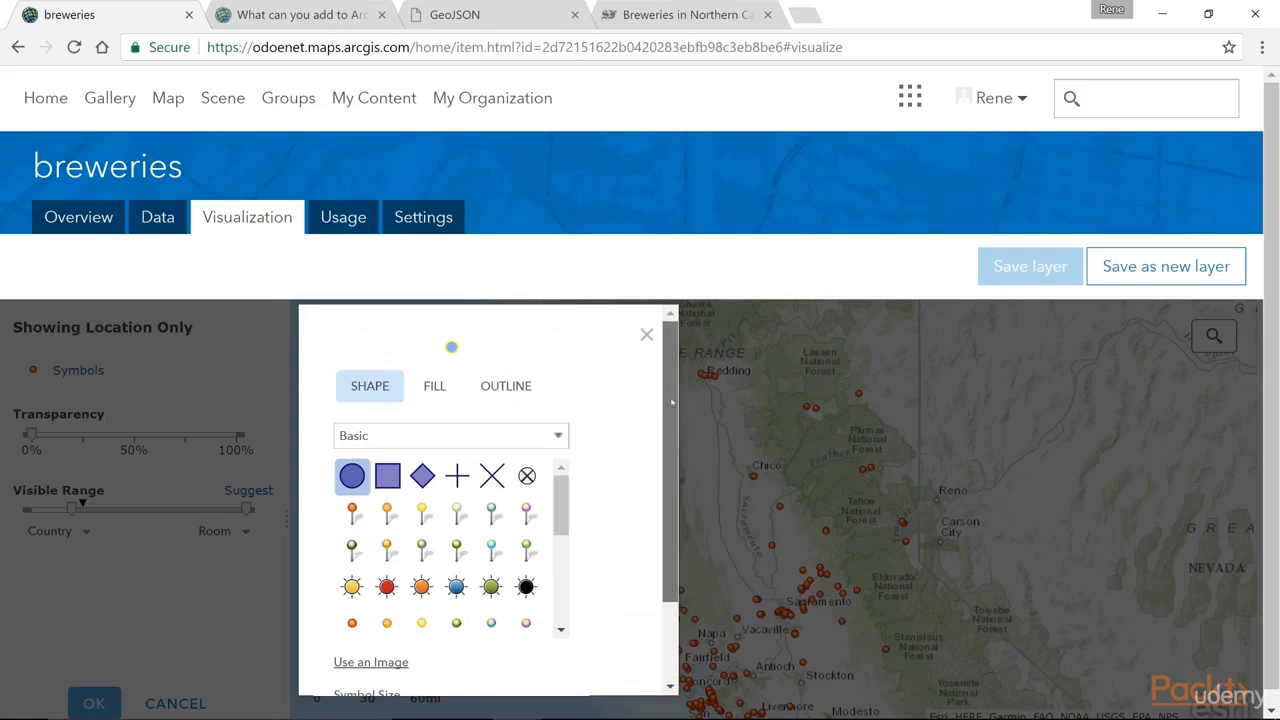
left_click(436, 386)
left_click(522, 477)
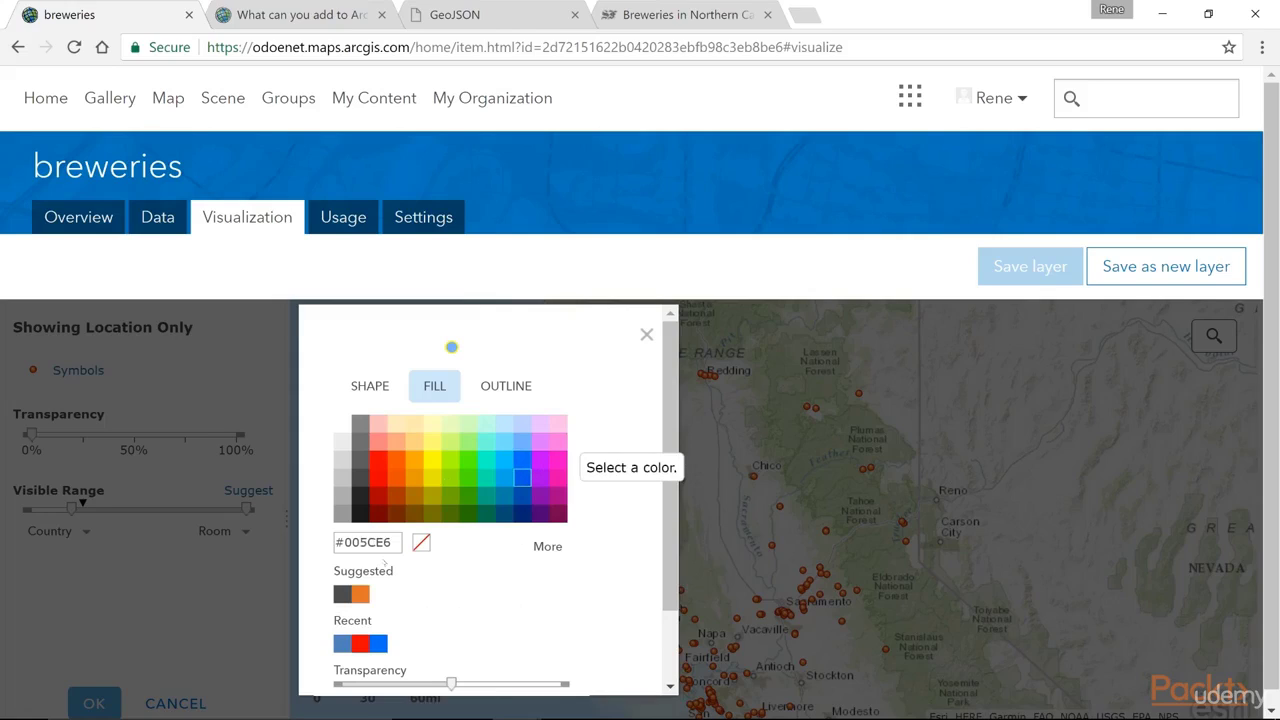
left_click(510, 388)
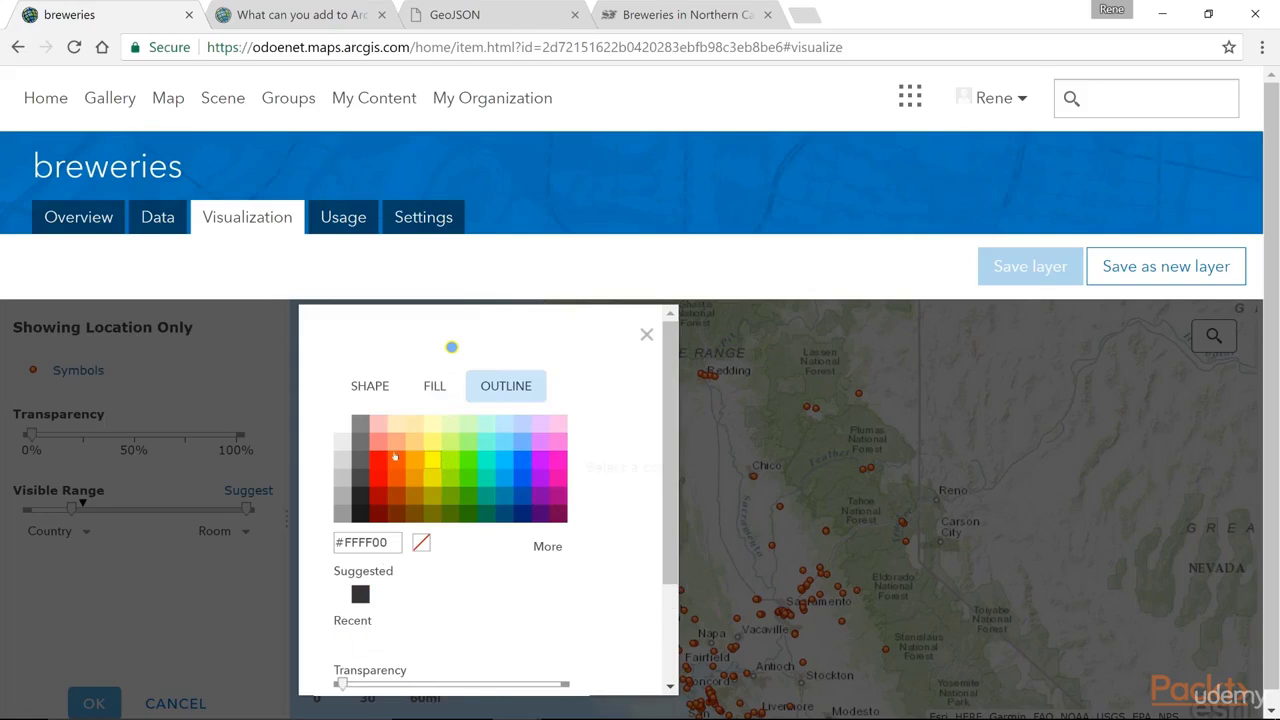
left_click(344, 426)
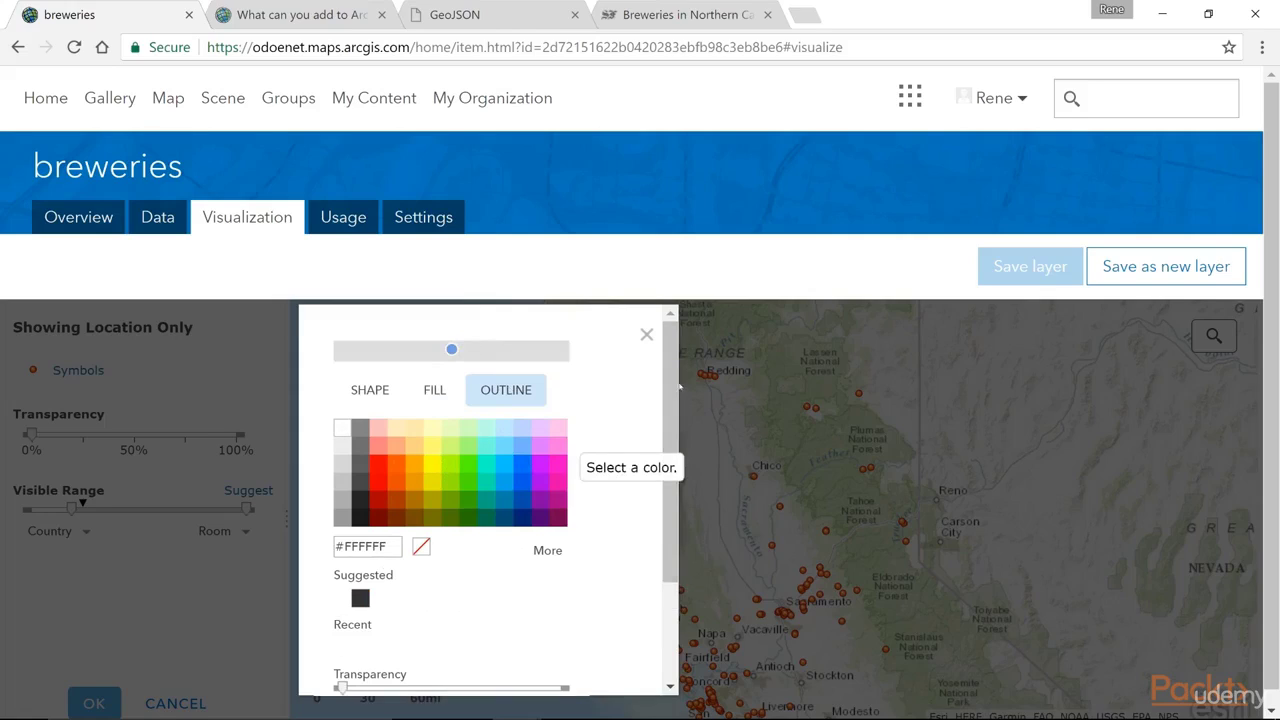
scroll(643, 540, "down", 2)
left_click(532, 667)
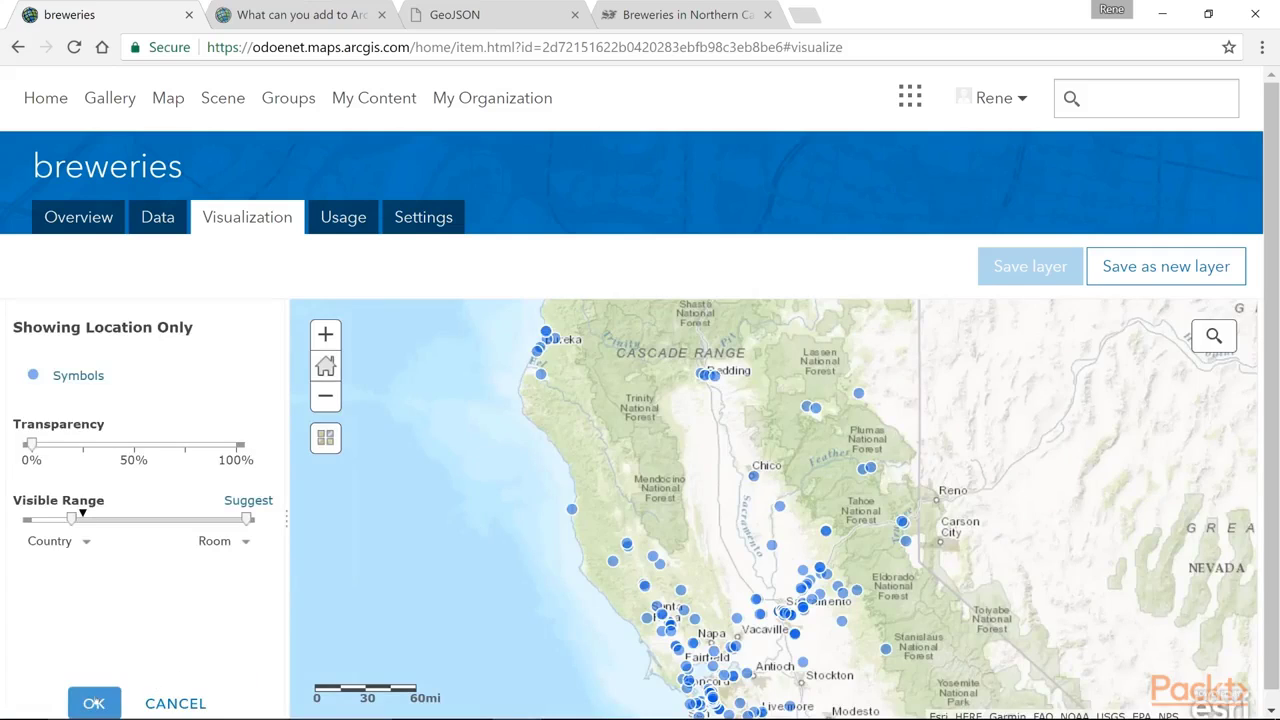
Accept the single-symbol style and save it to the breweries layer.
left_click(93, 703)
left_click(94, 700)
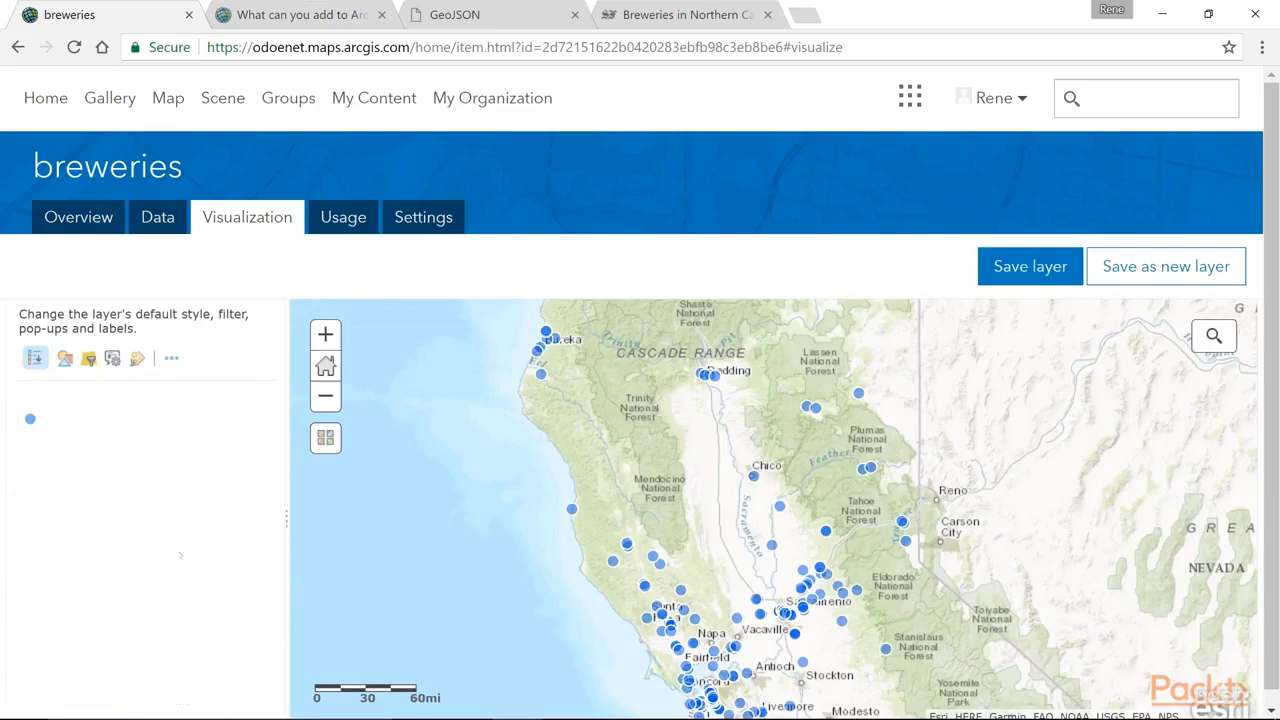
left_click(1037, 262)
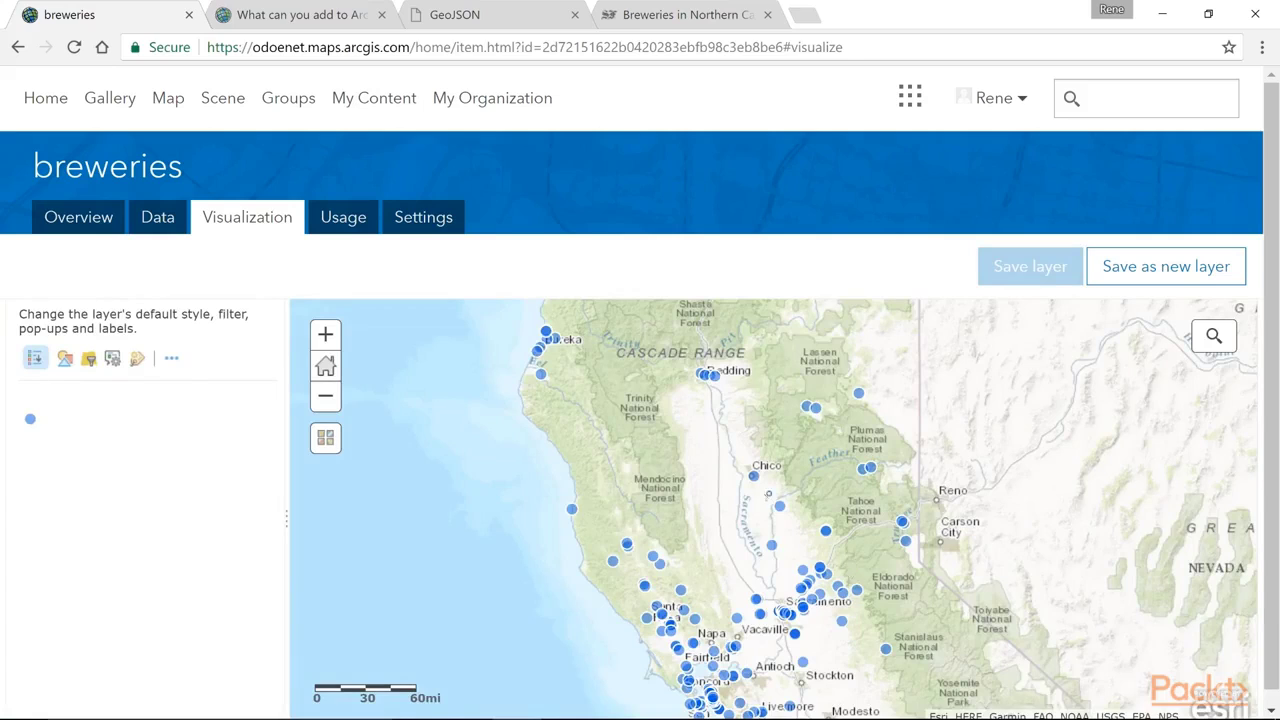
Start the item description on the breweries overview page with "Source of data from San Francisco Chronicle".
left_click(72, 224)
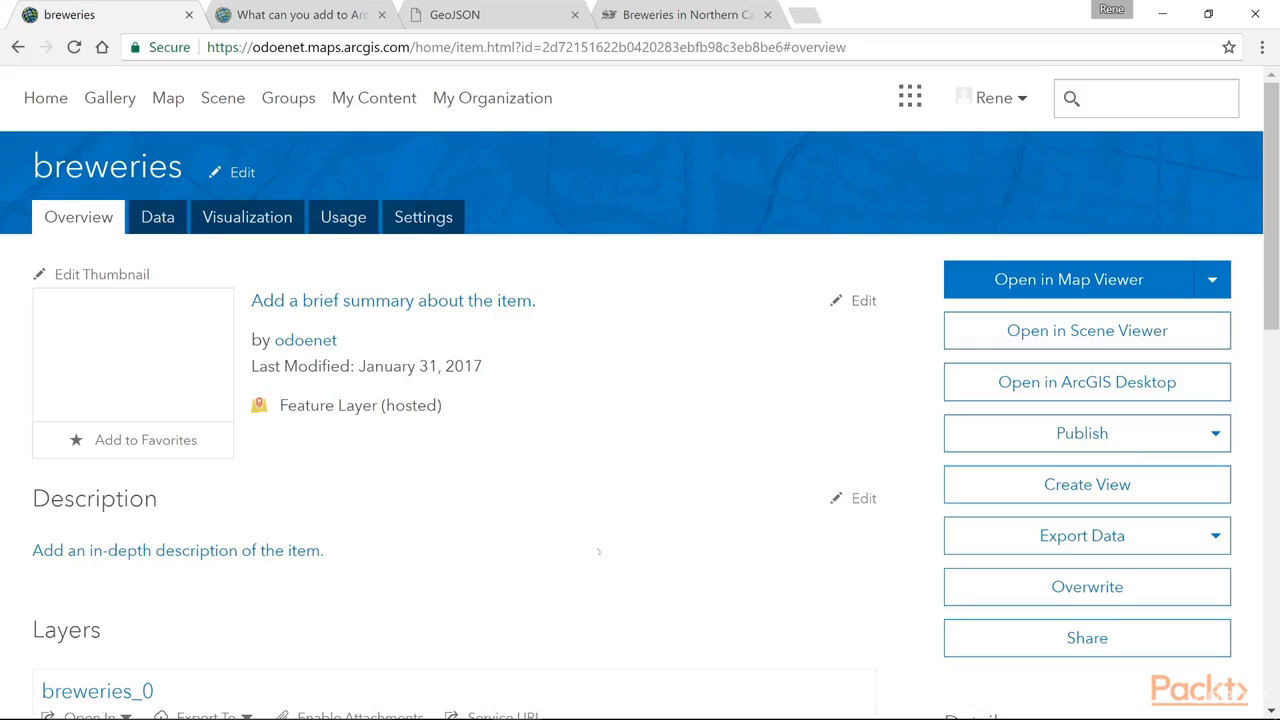
scroll(598, 551, "down", 3)
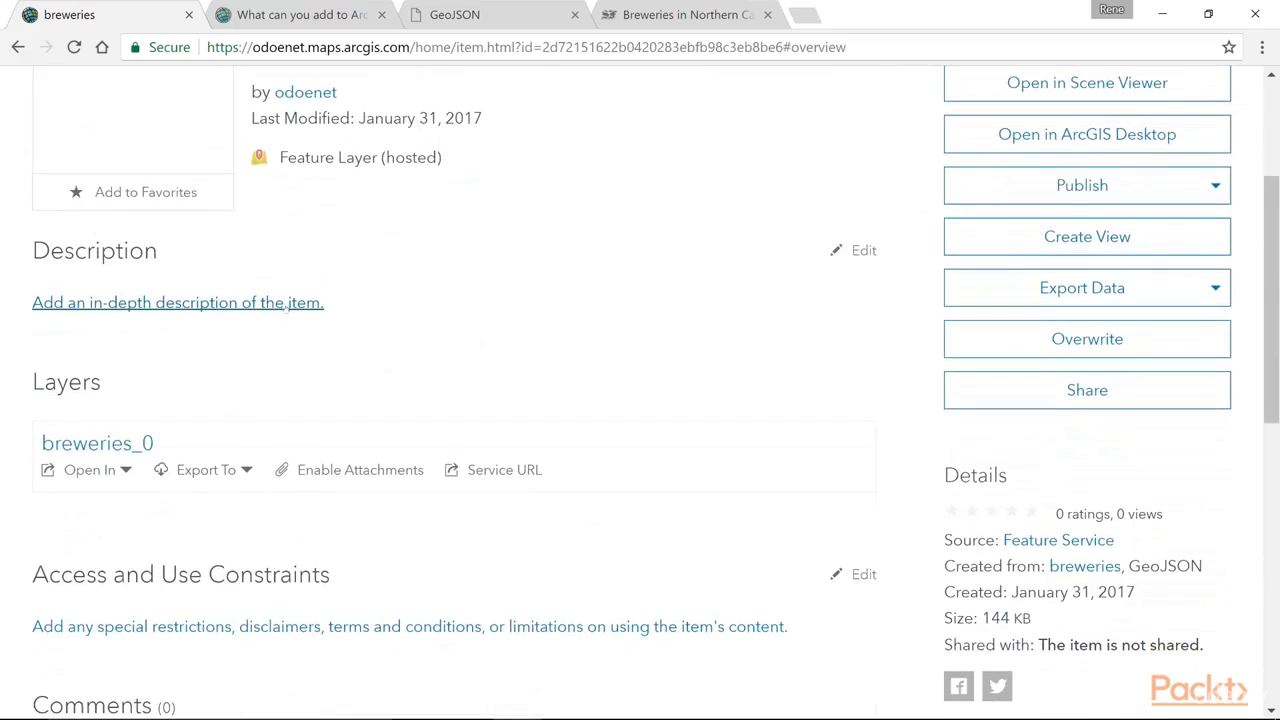
left_click(288, 303)
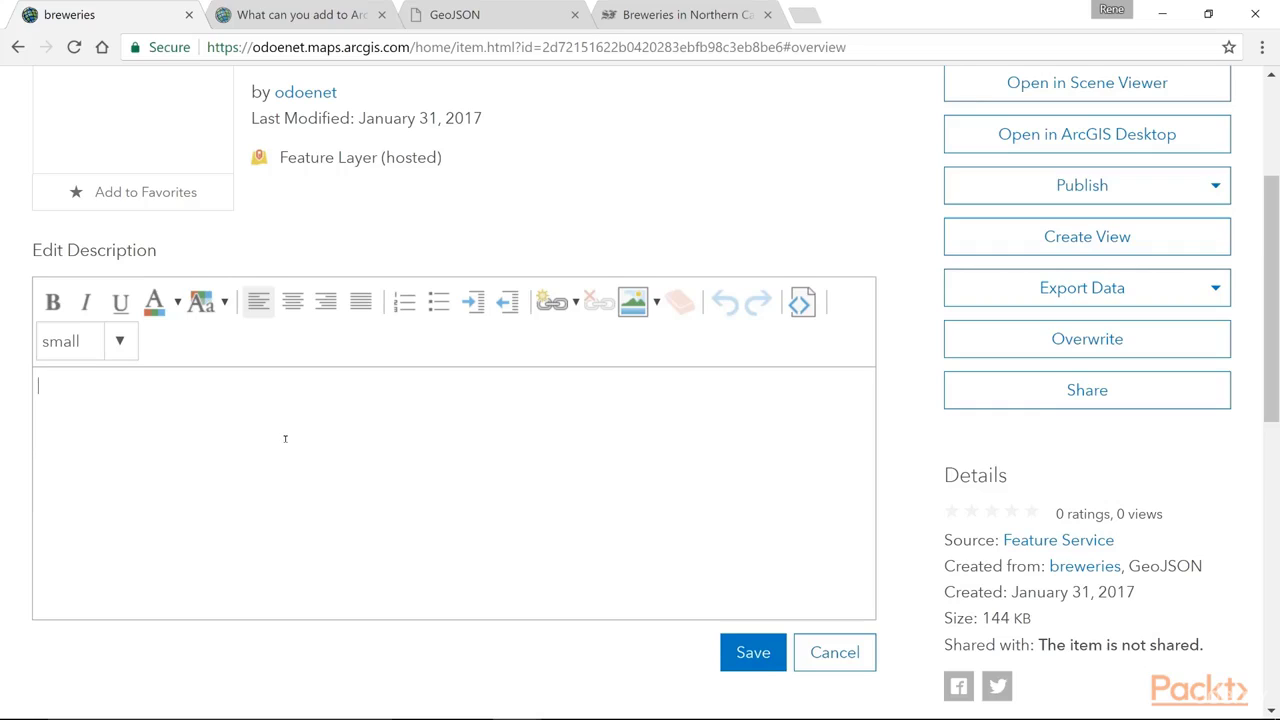
type("Source of data from")
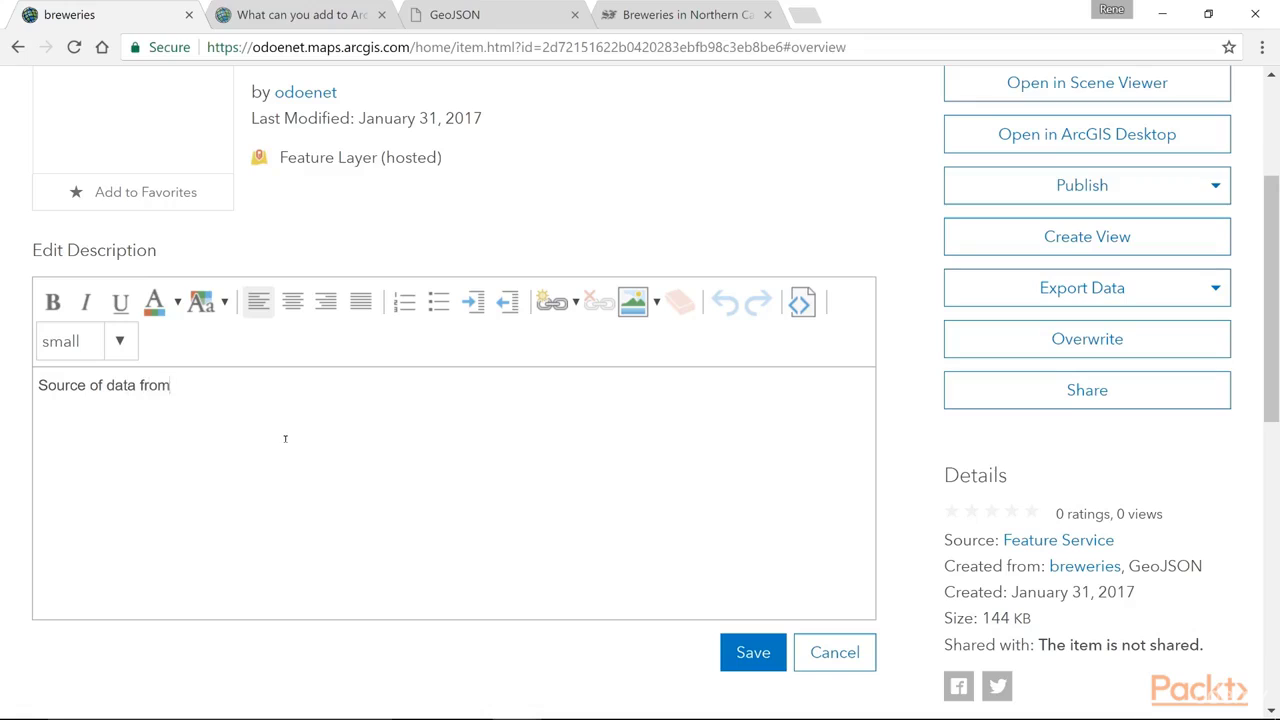
type(" San Francisco Chronicle")
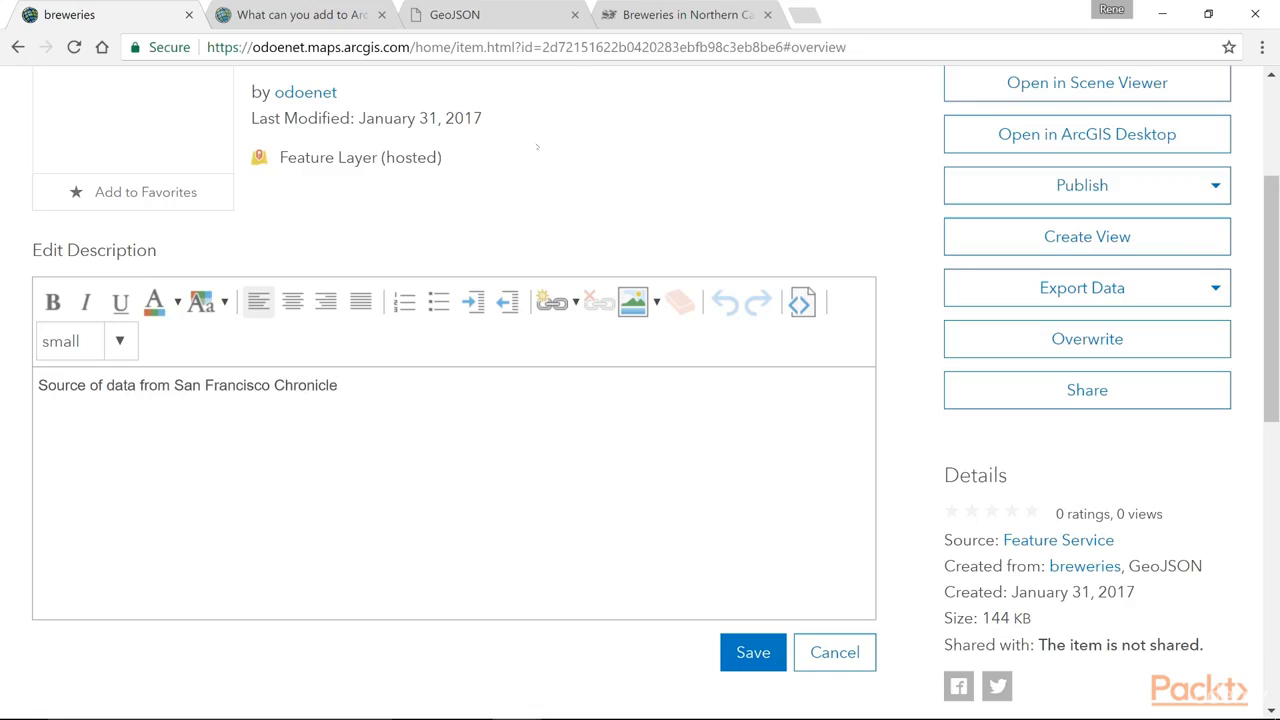
left_click(660, 15)
left_click(598, 48)
key("ctrl+c")
right_click(597, 47)
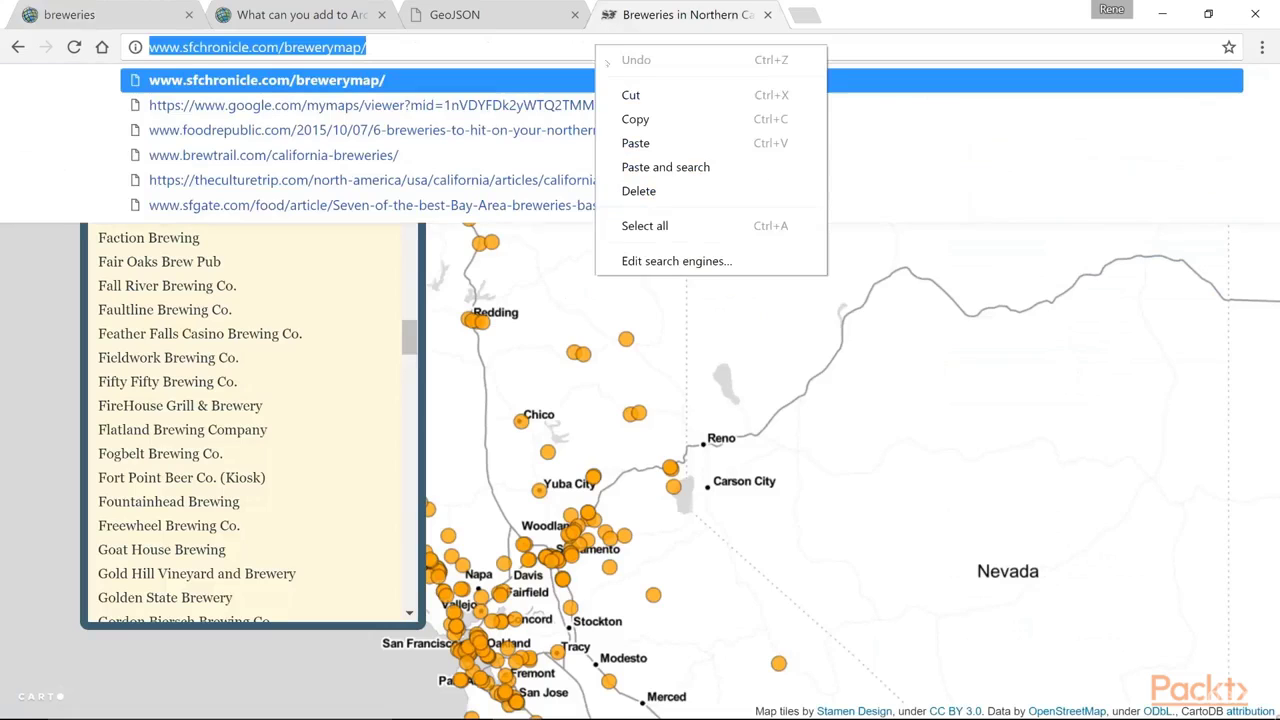
left_click(635, 119)
left_click(100, 15)
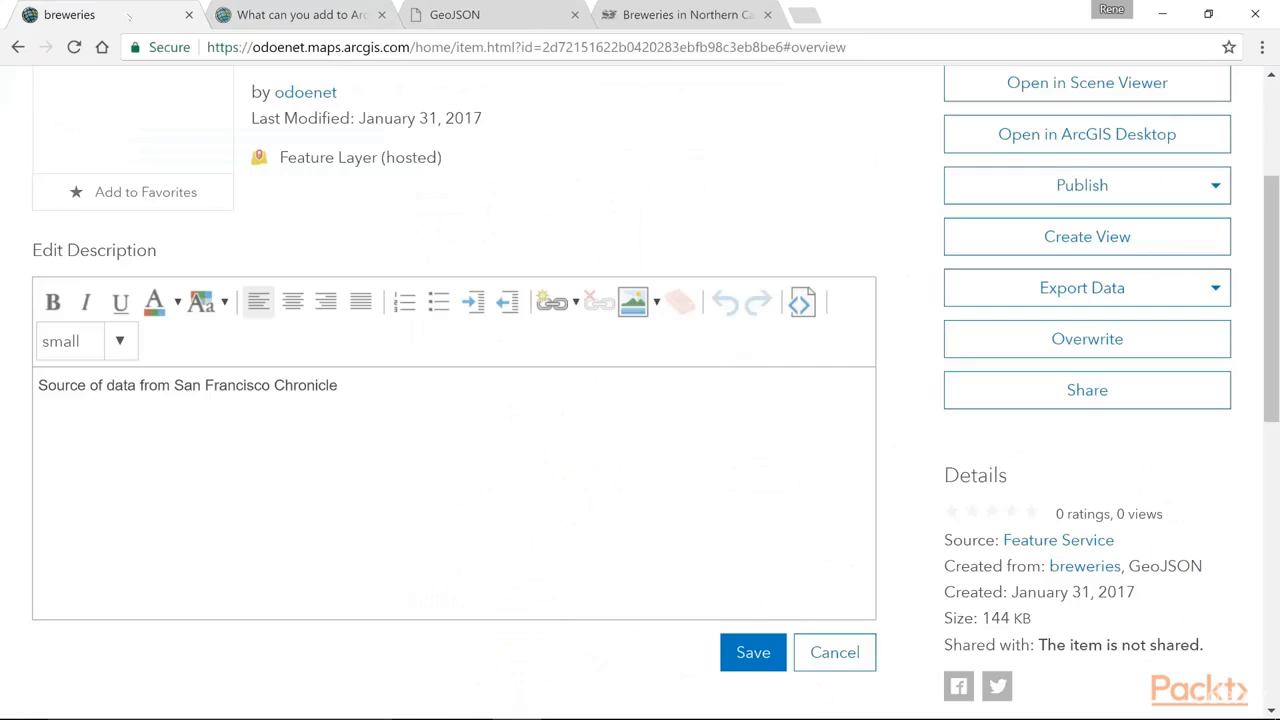
left_click(434, 397)
key("ctrl+v")
Add the paragraph "Simple dataset of breweries in the Northern California Region." below the source line of the description.
key("Return")
type("S")
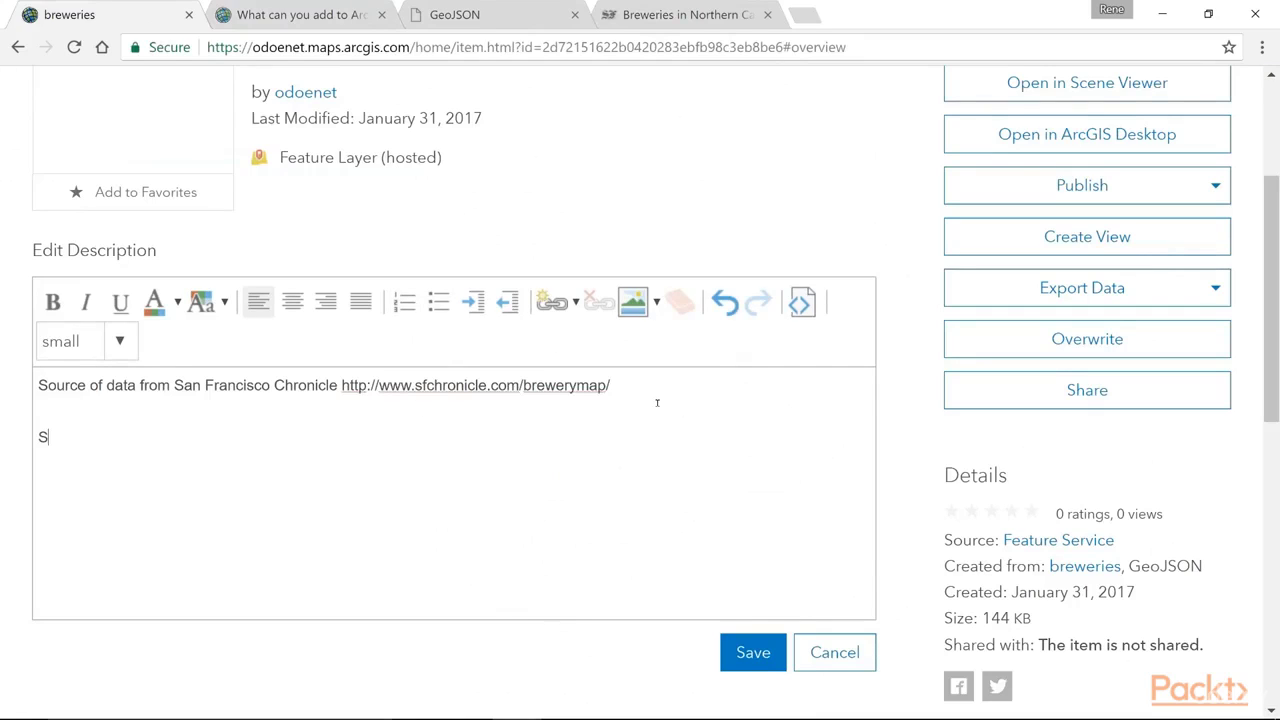
type("imple dataset ")
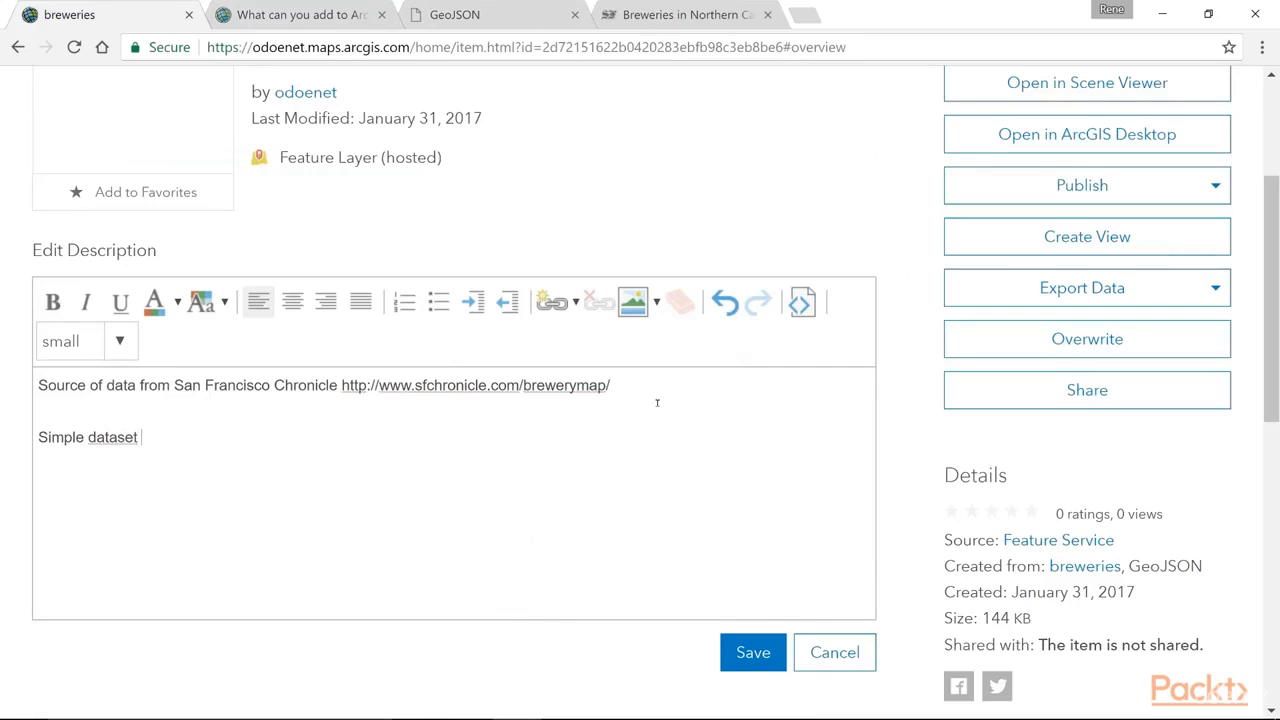
type("of breweries in the N")
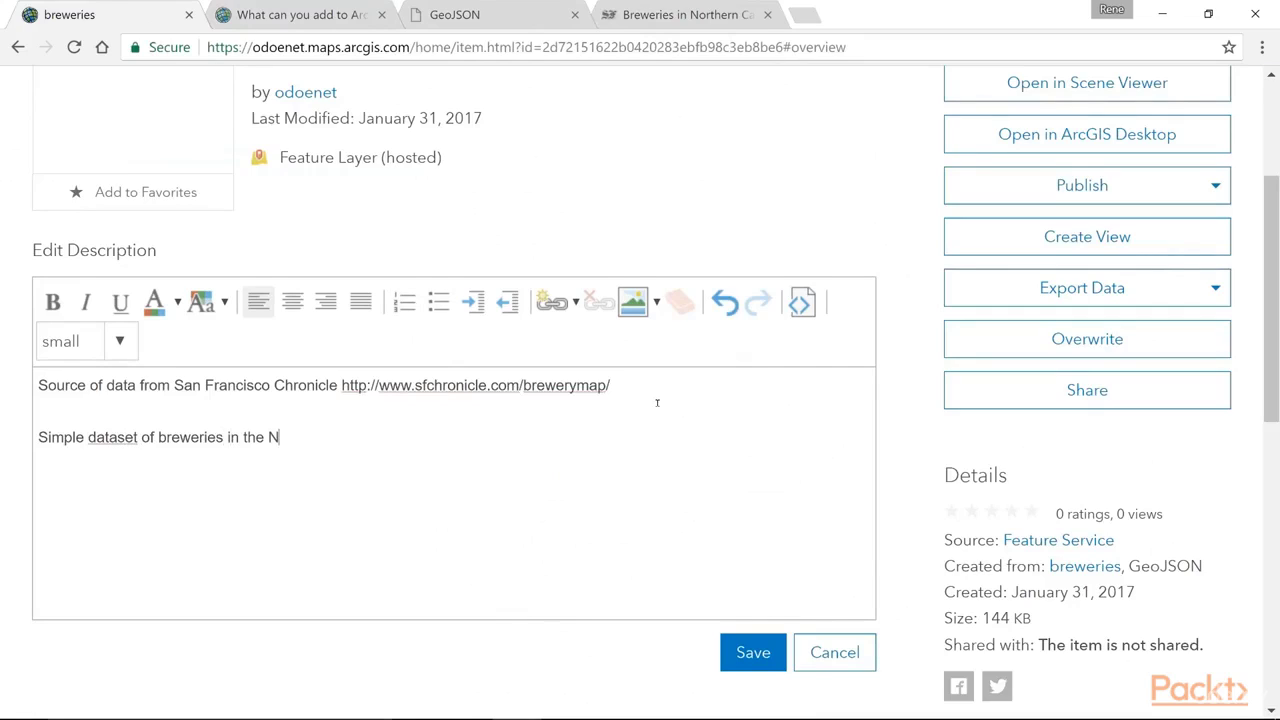
type("orthern California ")
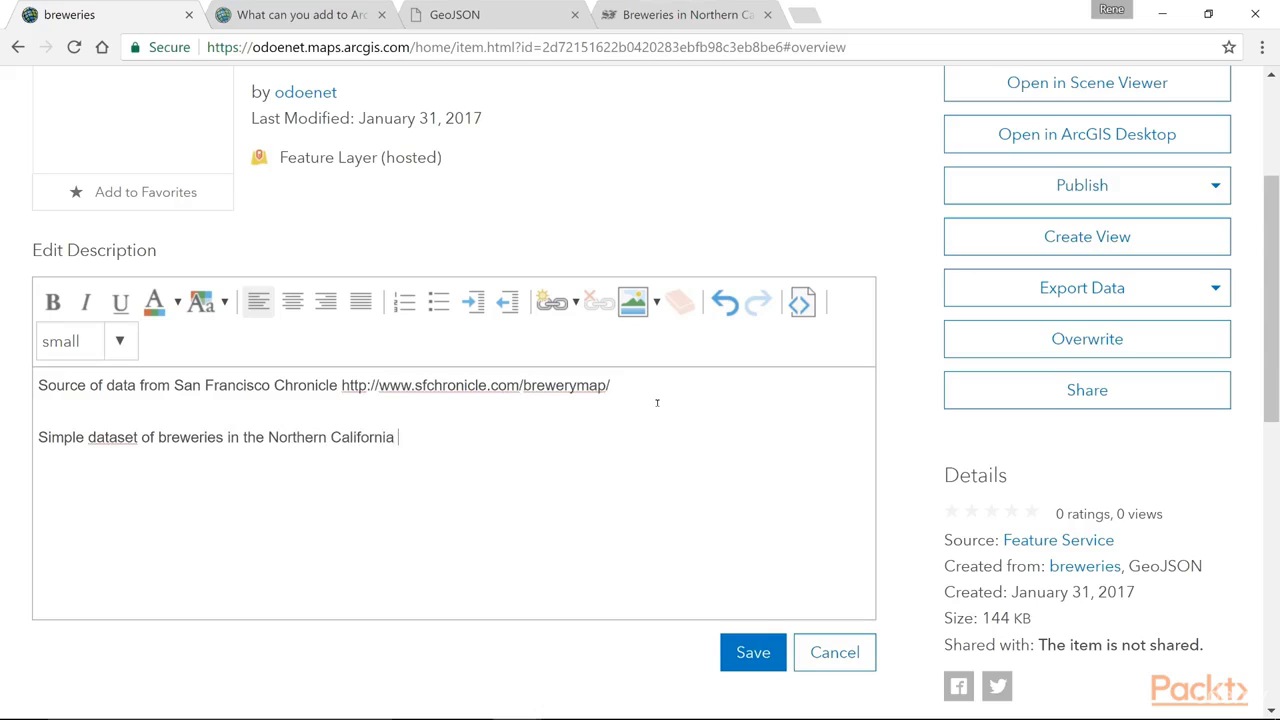
type("Region.")
left_click(655, 302)
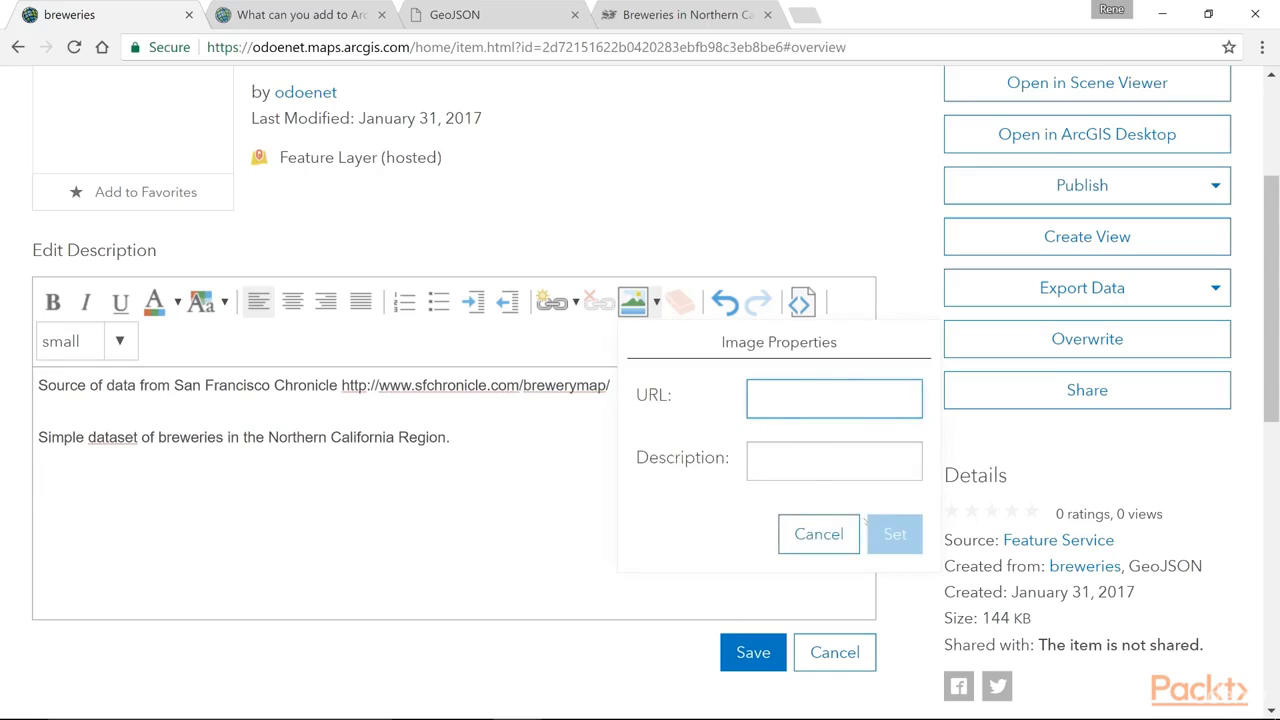
left_click(820, 534)
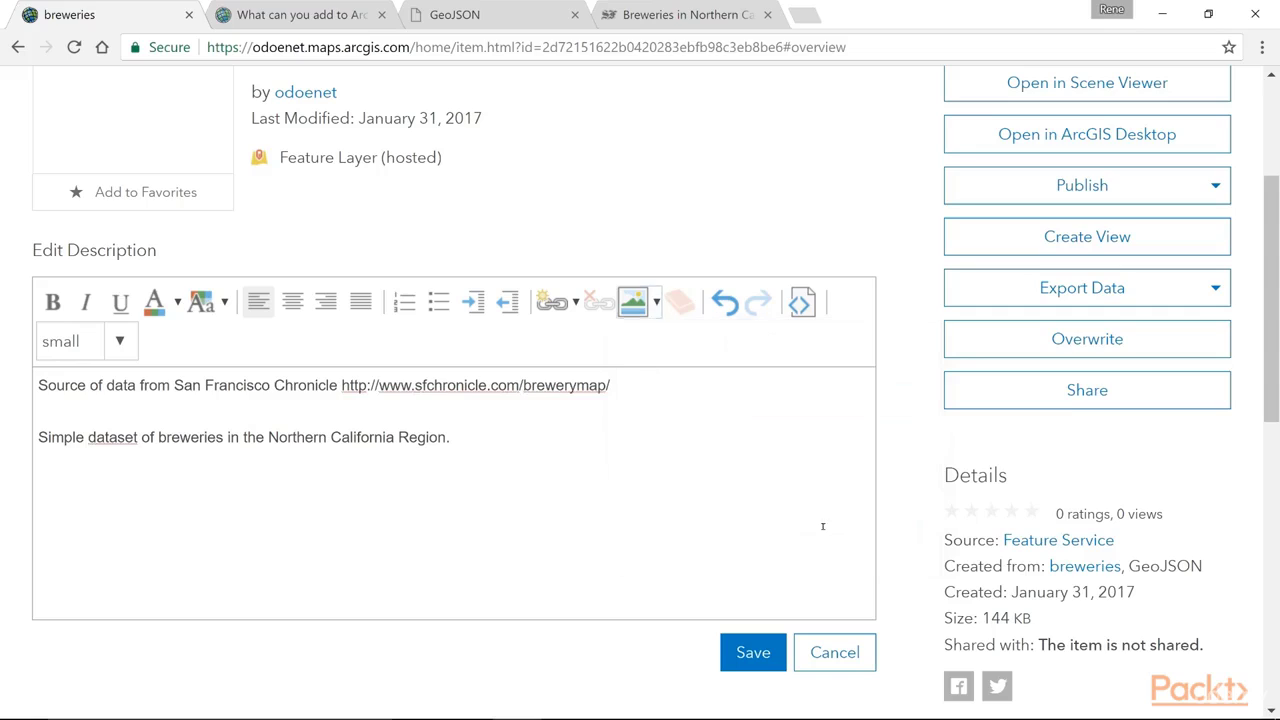
left_click(615, 385)
left_click_drag(584, 385, 613, 391)
left_click(343, 385)
right_click(613, 390)
left_click(640, 340)
key("BackSpace")
type(".")
Turn the words "San Francisco Chronicle" in the source line into a link to the cut brewery map address.
left_click_drag(174, 385, 338, 386)
left_click(552, 302)
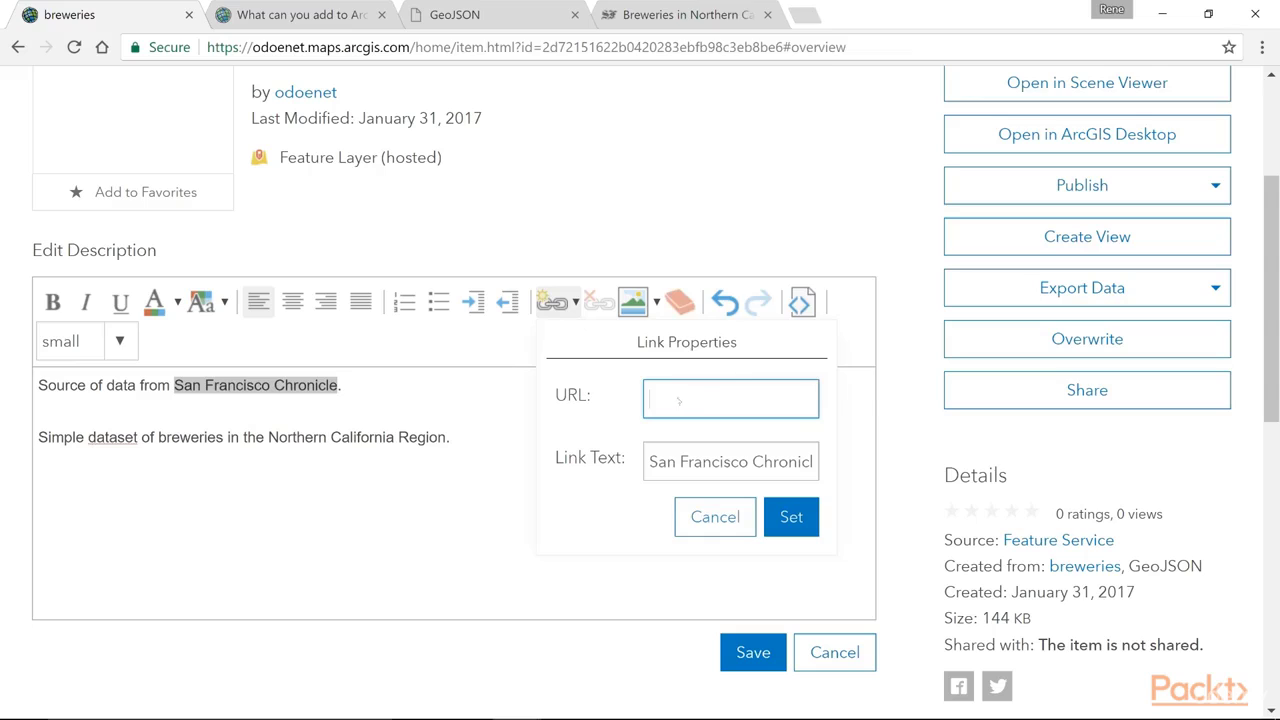
right_click(678, 400)
left_click(700, 117)
left_click(788, 518)
Italicize the whole source line and save the item description.
left_click(463, 403)
left_click_drag(373, 387, 36, 387)
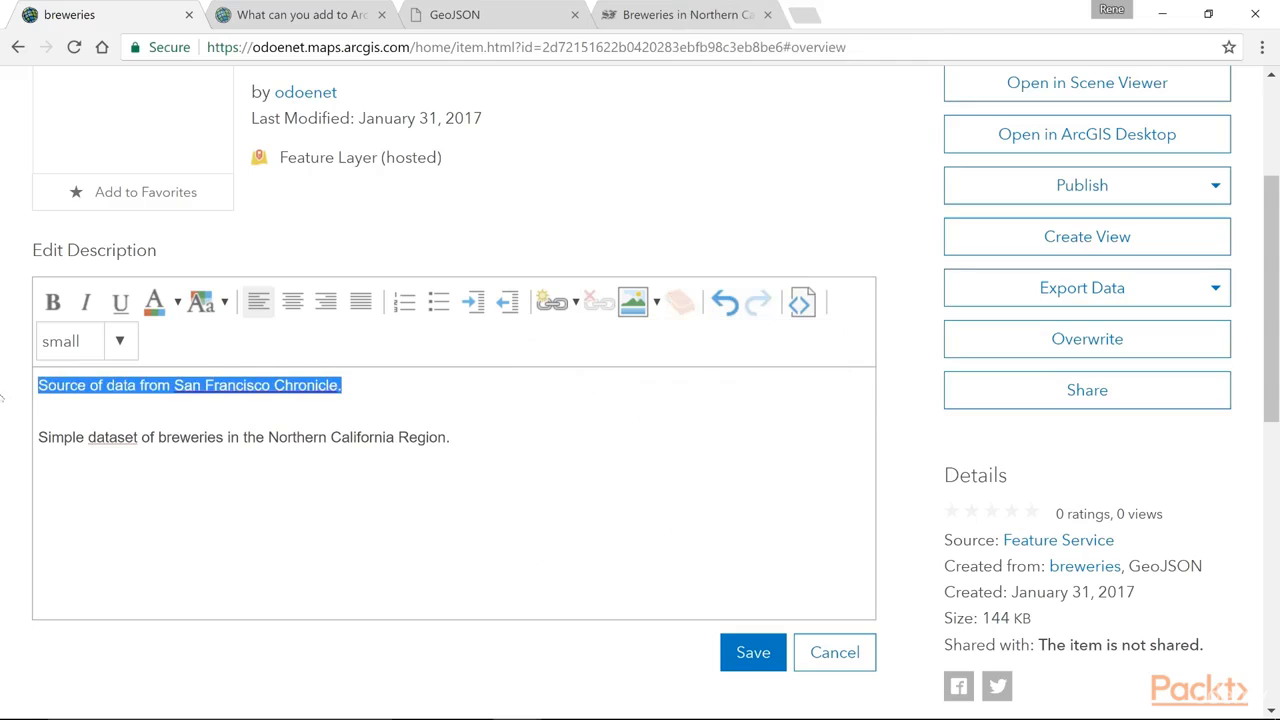
left_click(87, 303)
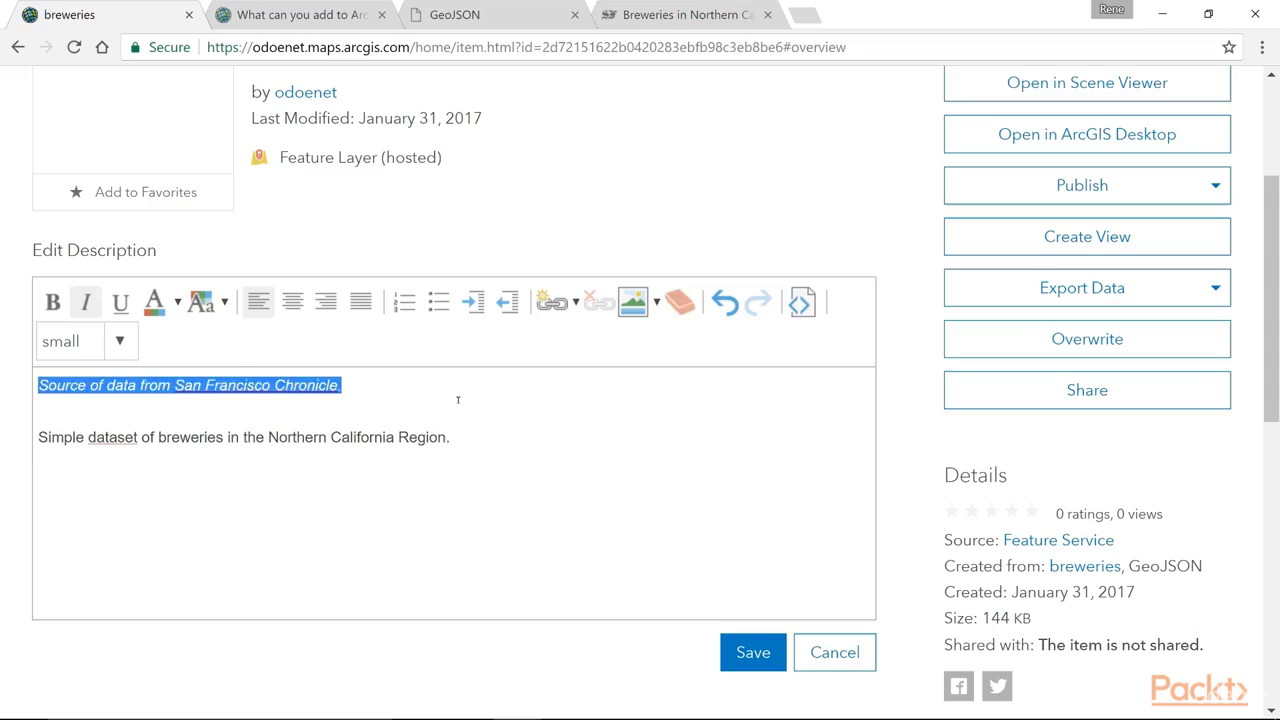
left_click(480, 438)
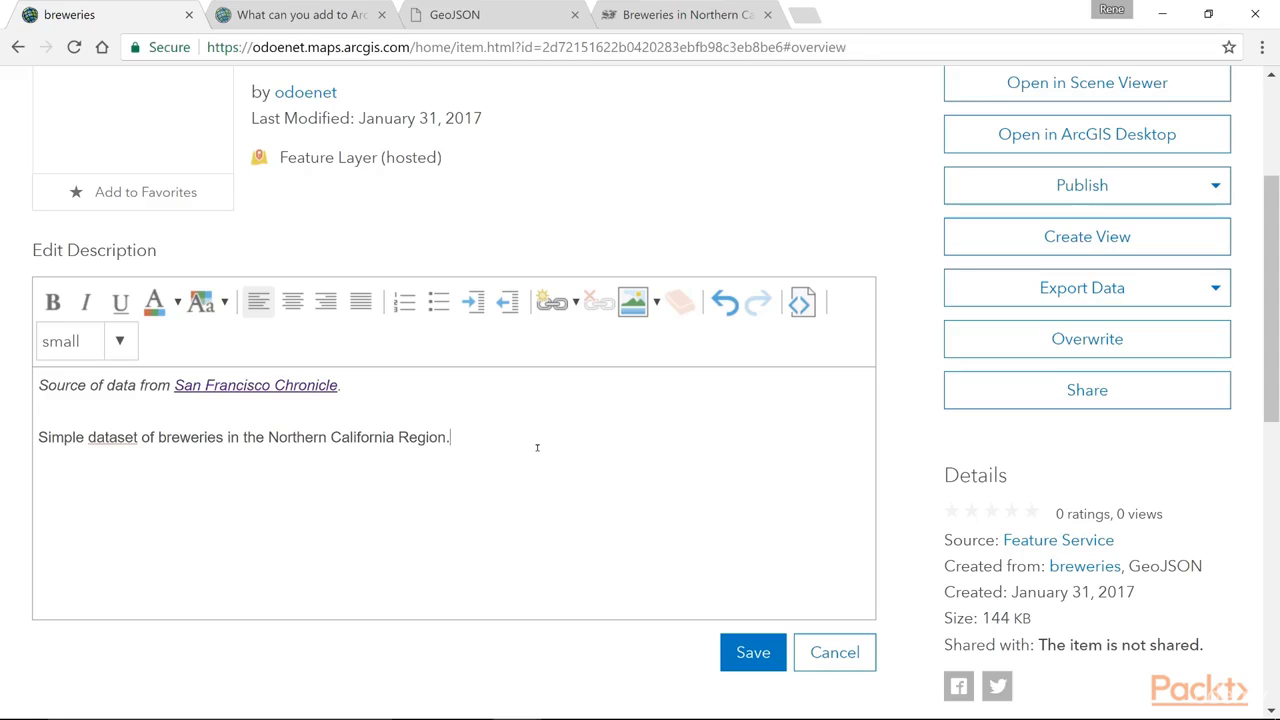
left_click(749, 656)
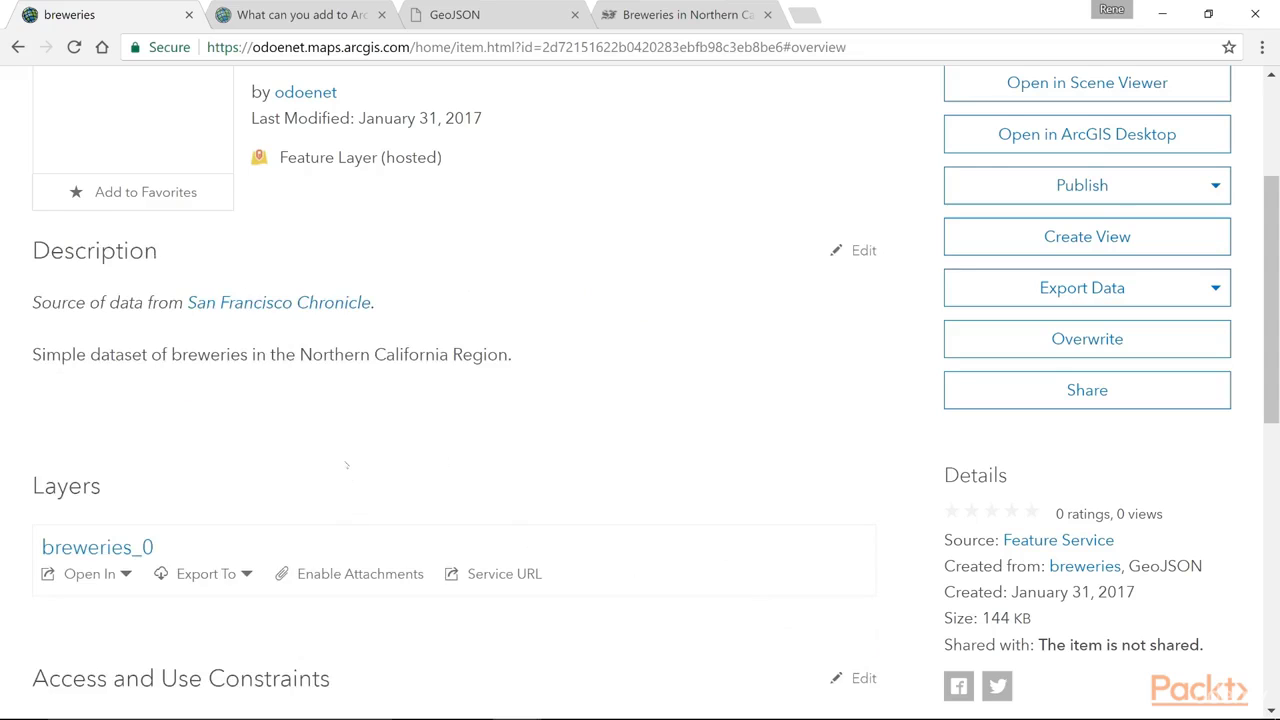
Add the item summary "Breweries in the Northern California Region." and save it.
scroll(346, 465, "down", 5)
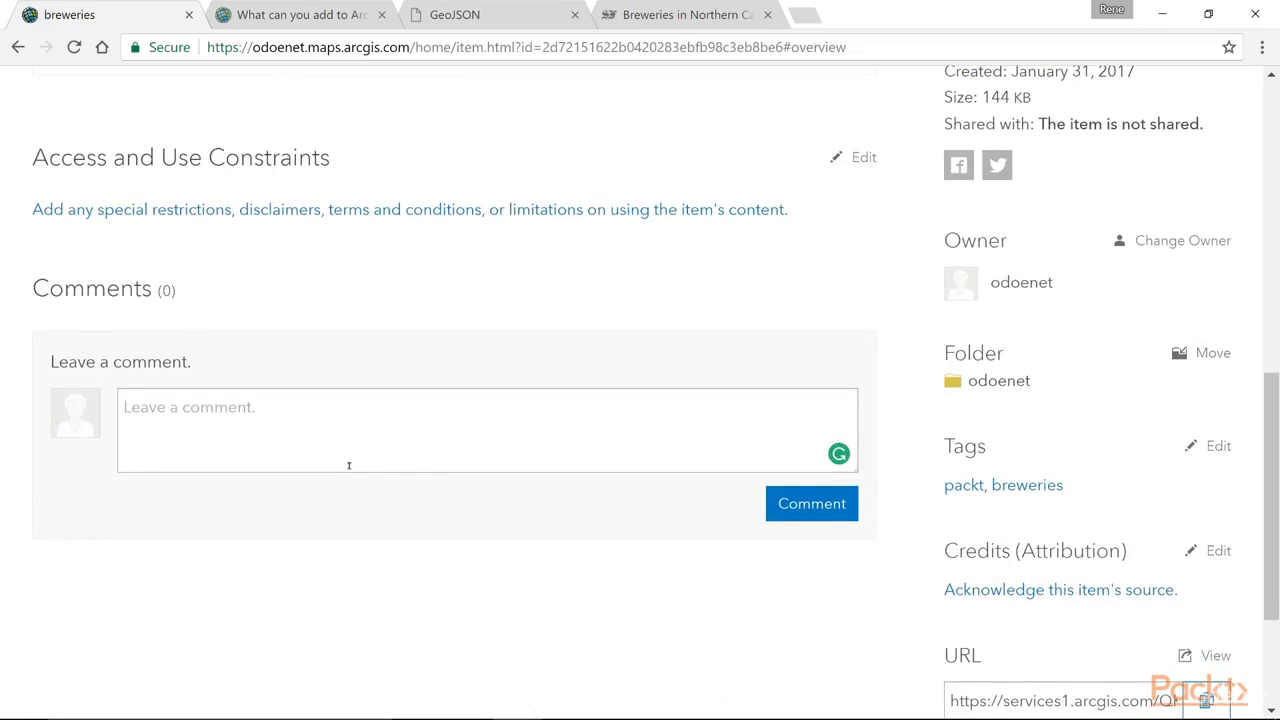
scroll(349, 465, "up", 3)
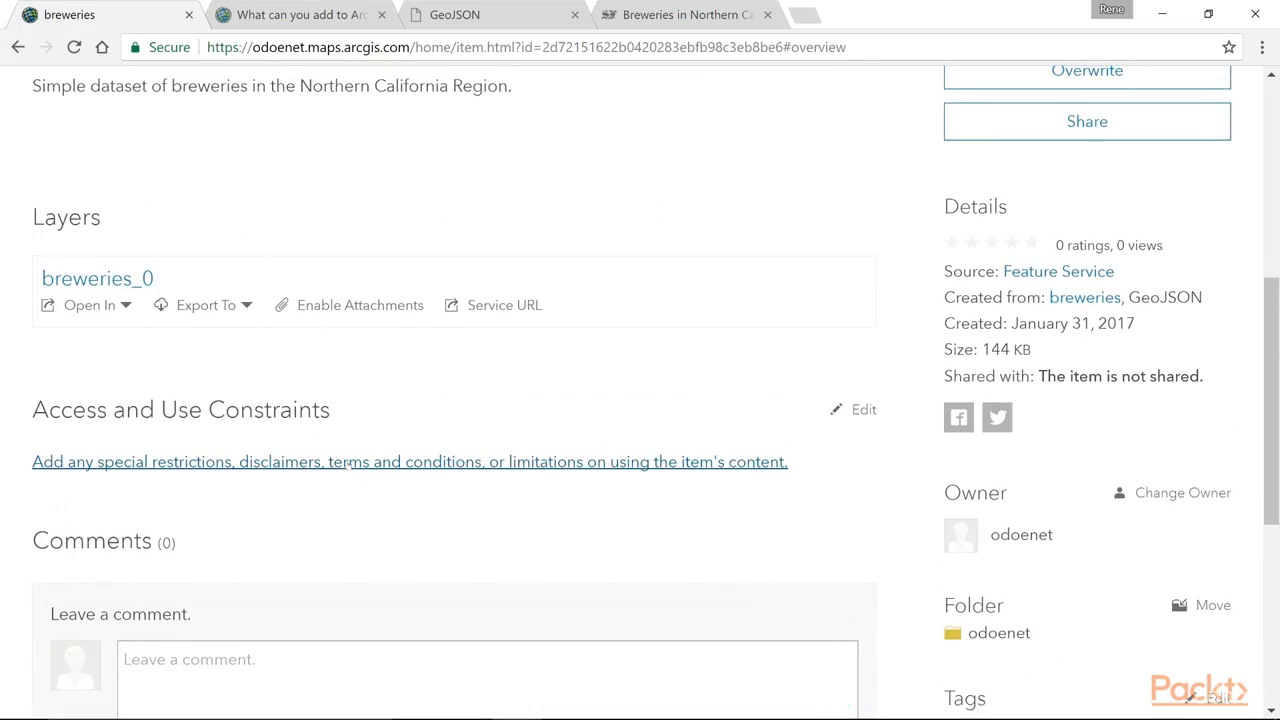
scroll(348, 465, "up", 5)
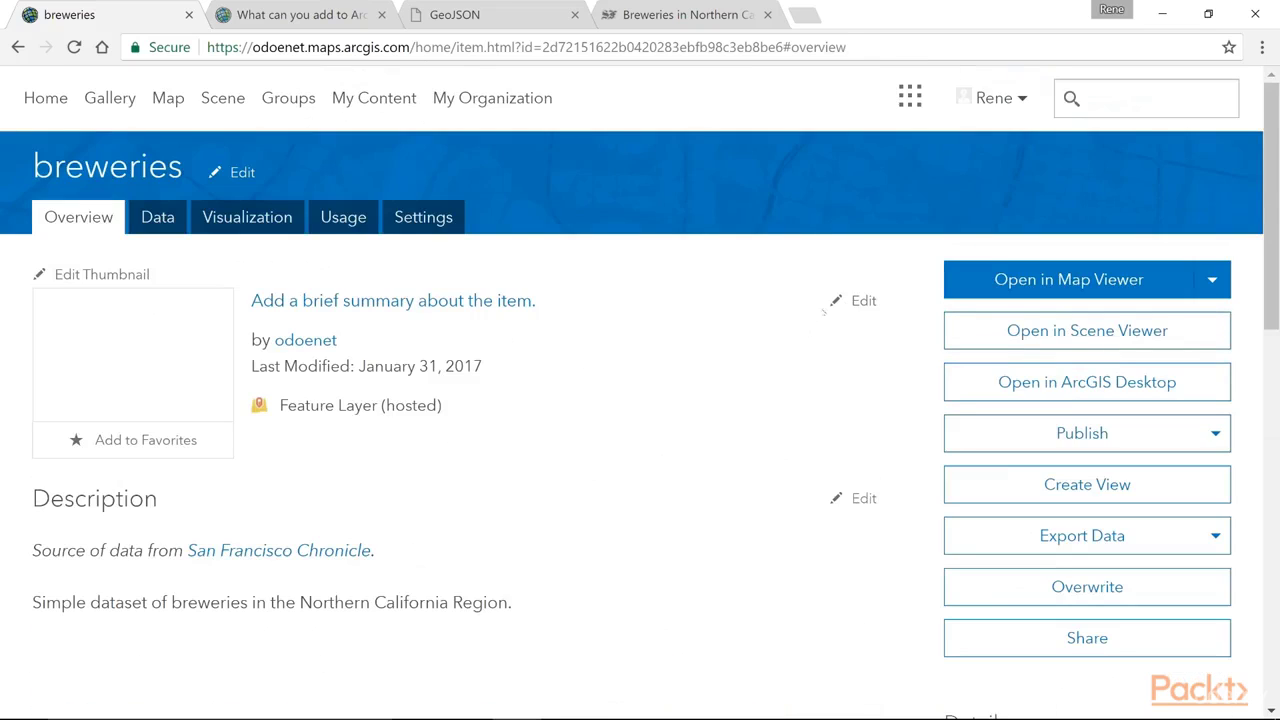
left_click(863, 301)
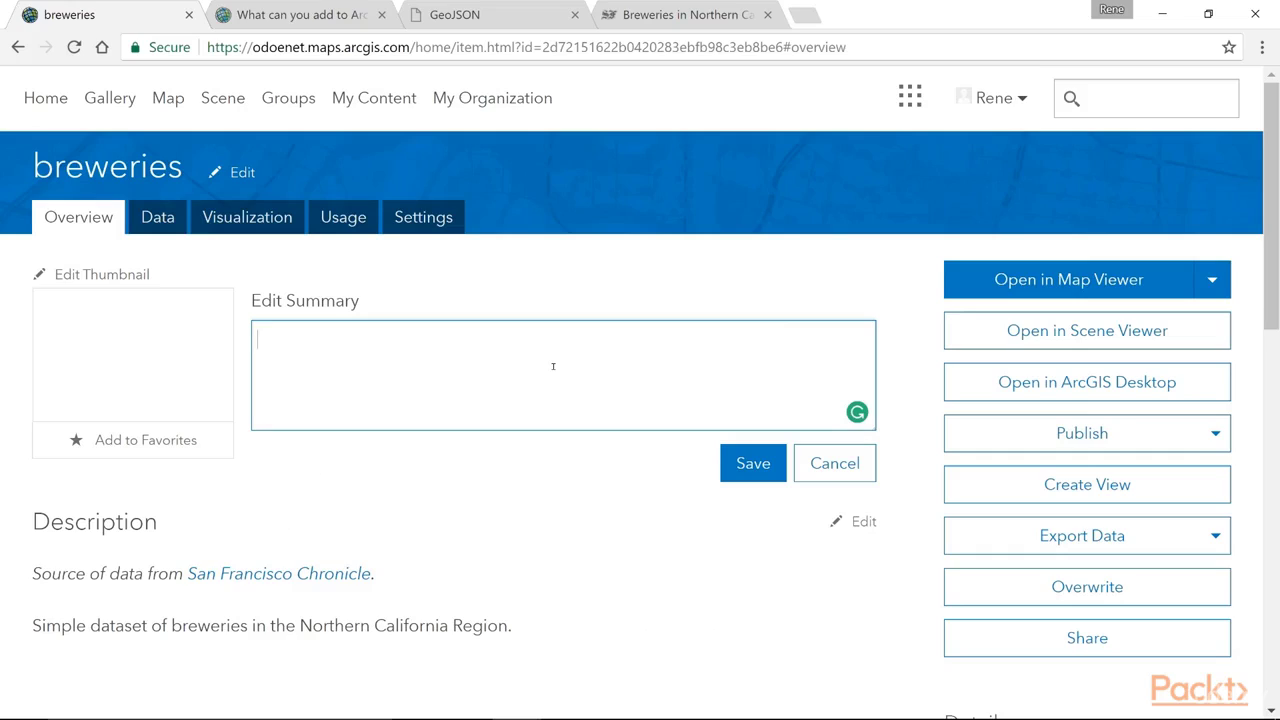
type("S")
key("BackSpace")
type("Breweries in the Northern Calif")
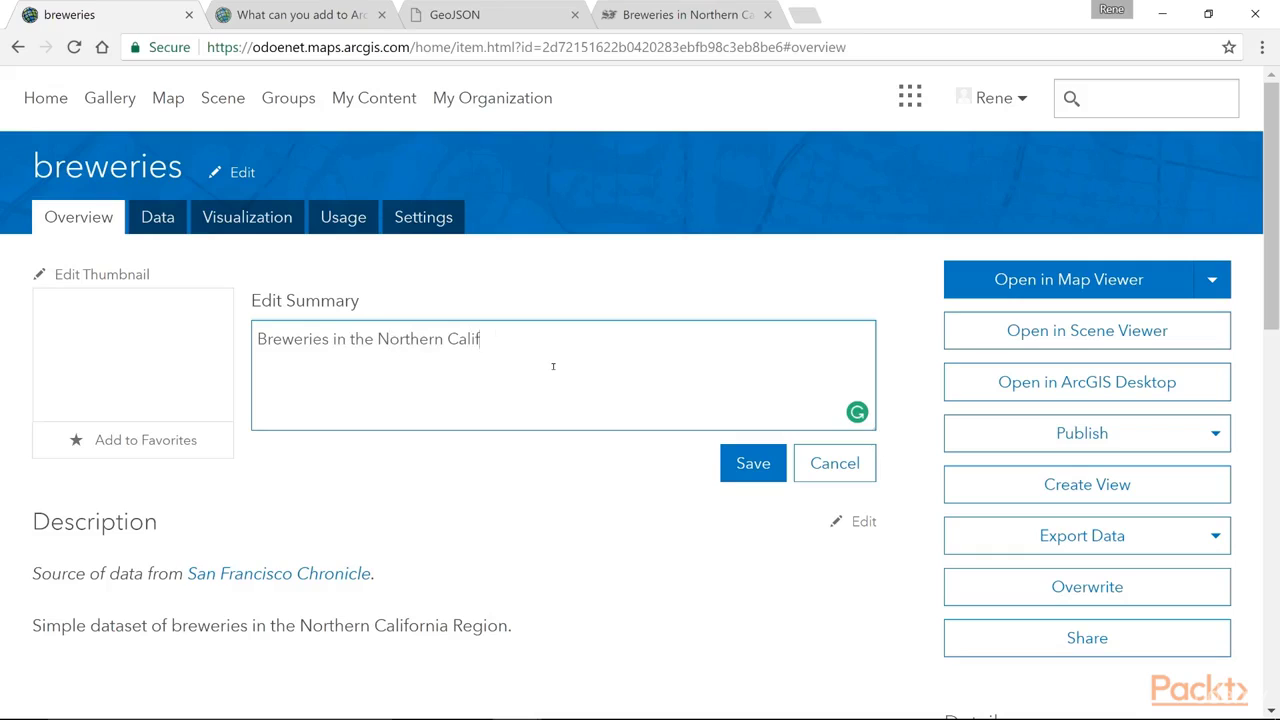
type("ornia Region.")
left_click(737, 463)
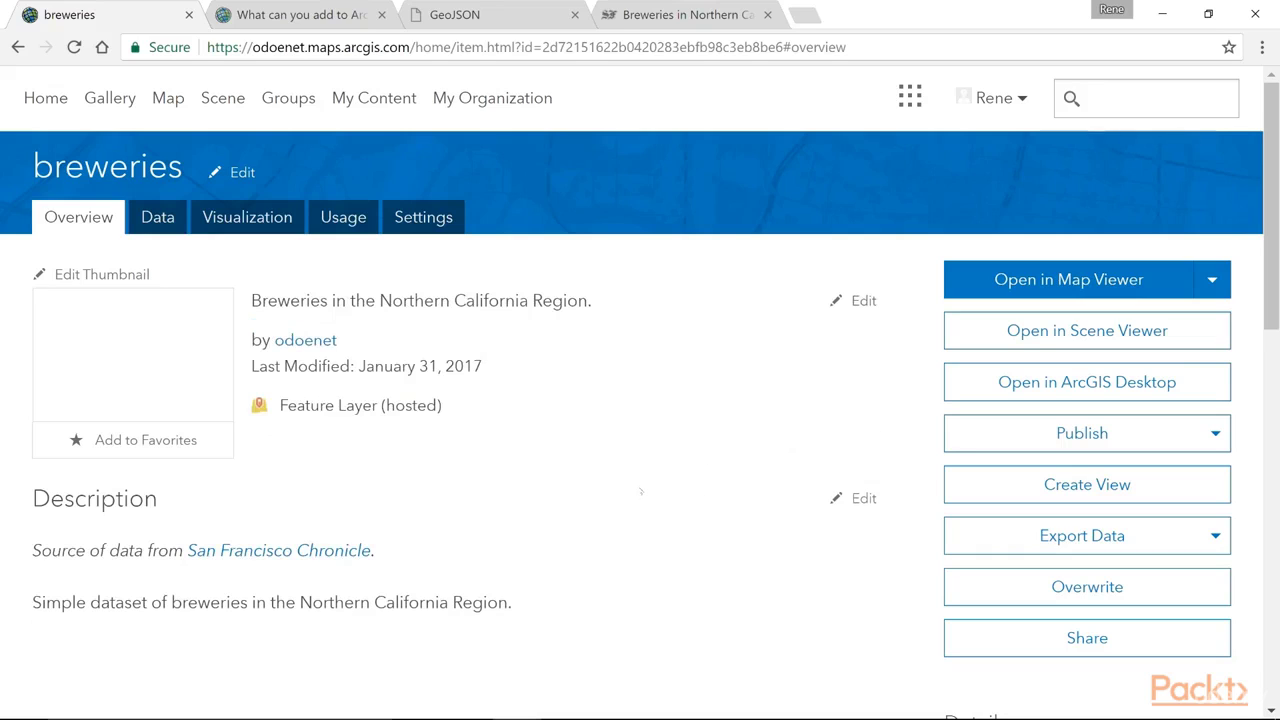
scroll(640, 491, "down", 3)
scroll(594, 403, "up", 3)
scroll(613, 444, "down", 5)
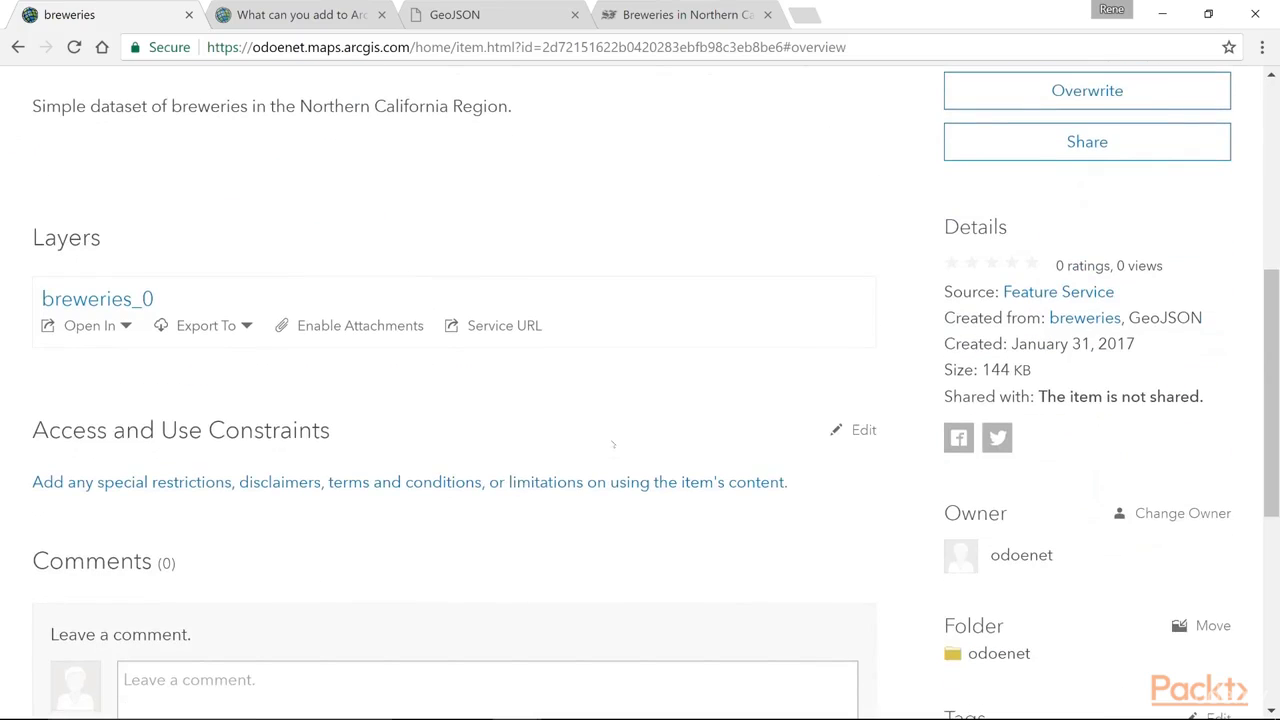
scroll(613, 444, "up", 5)
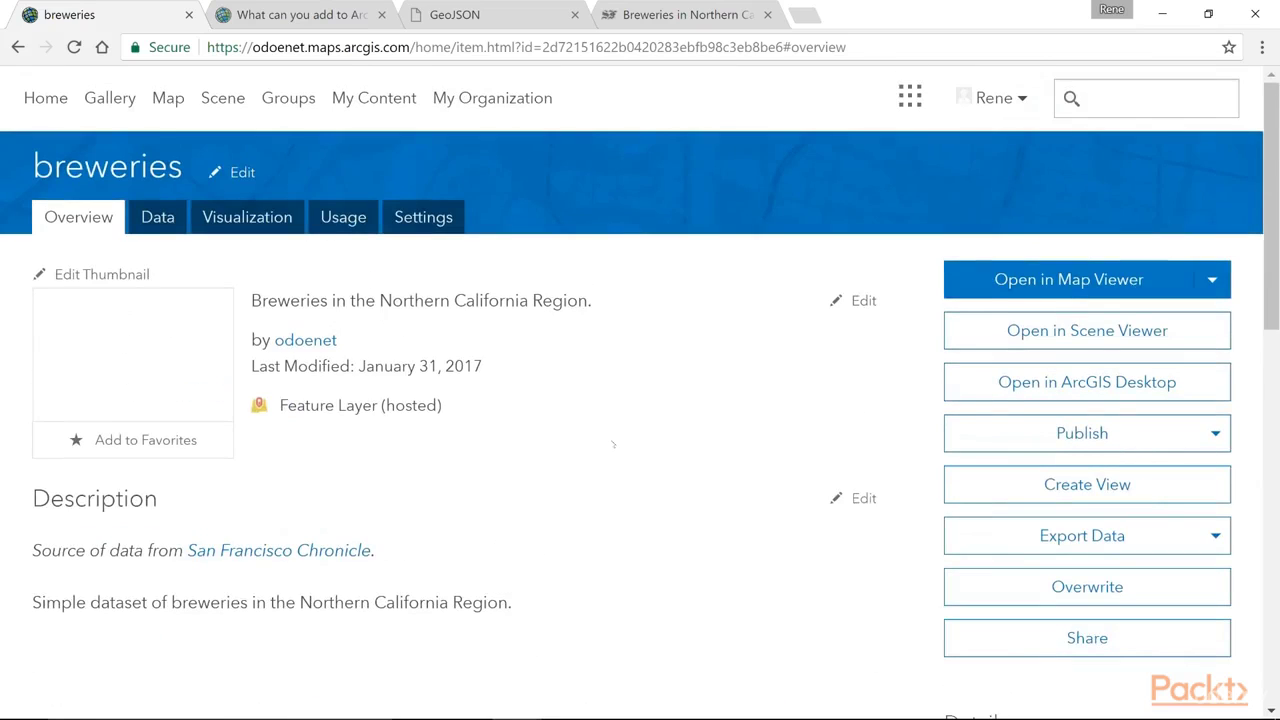
scroll(613, 444, "down", 3)
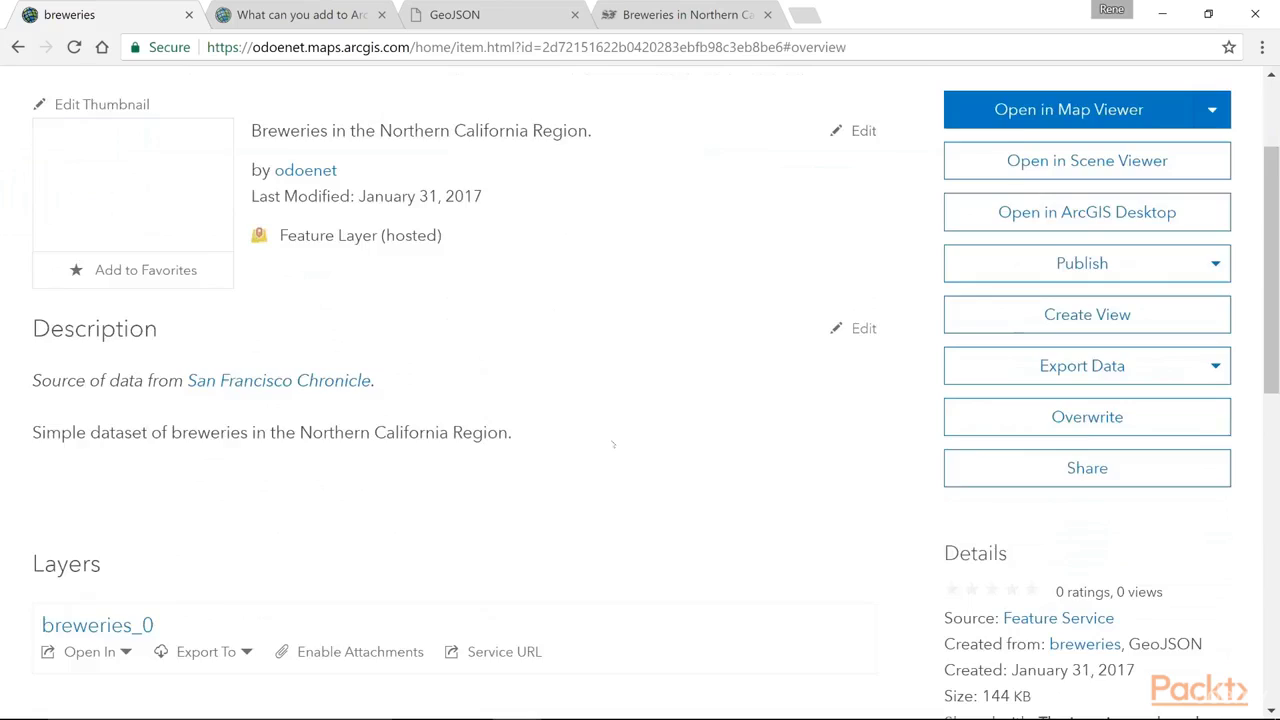
scroll(613, 444, "down", 5)
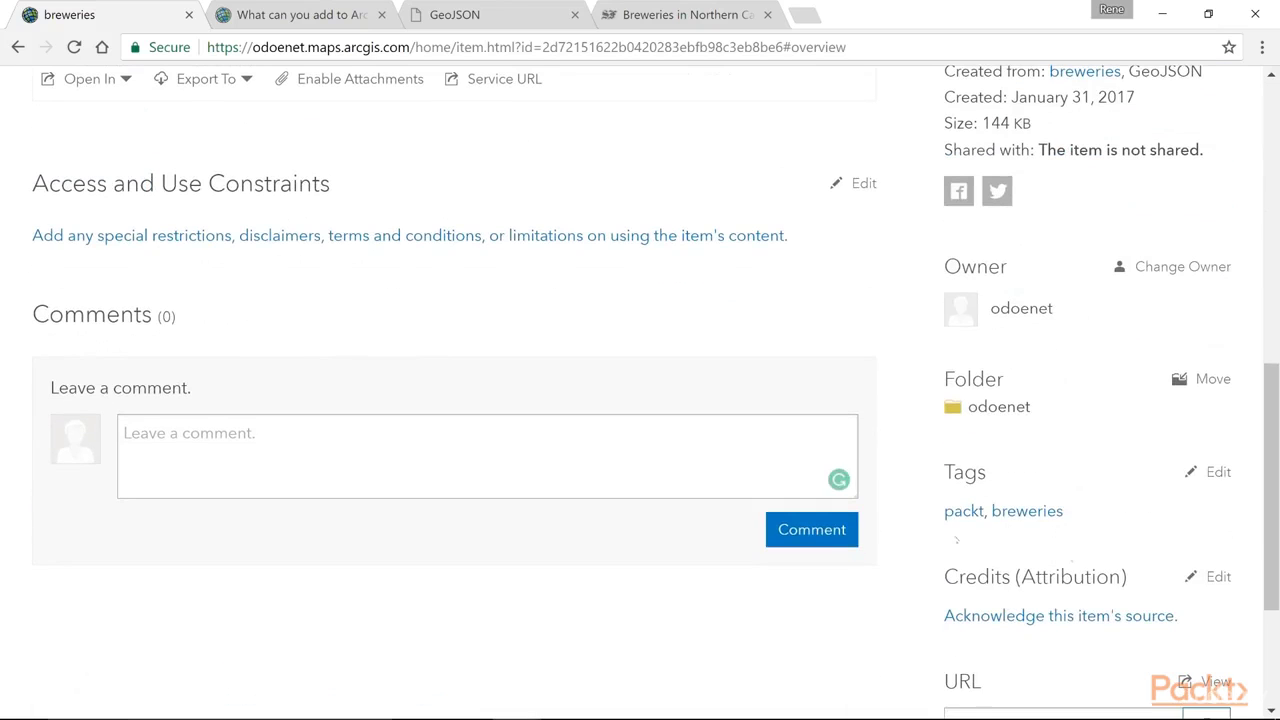
left_click(1218, 473)
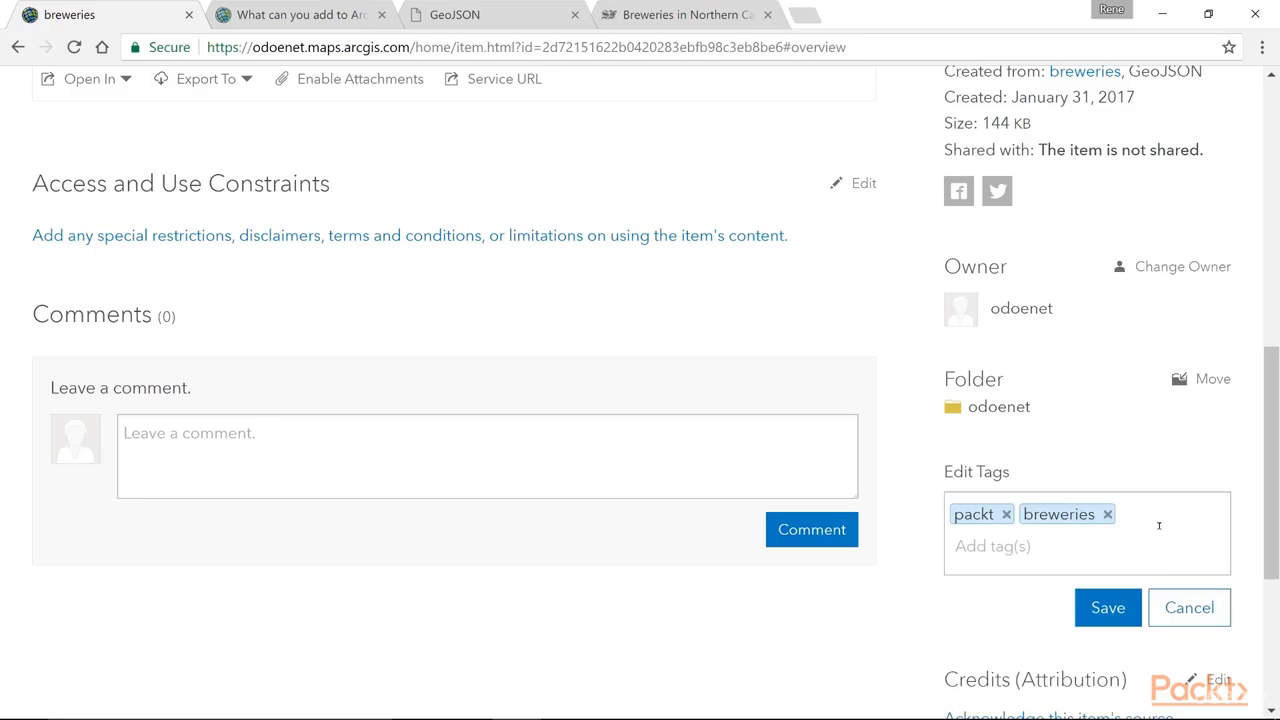
left_click(1086, 551)
type("californ")
key("BackSpace")
key("BackSpace")
key("BackSpace")
key("BackSpace")
key("BackSpace")
key("BackSpace")
key("BackSpace")
key("BackSpace")
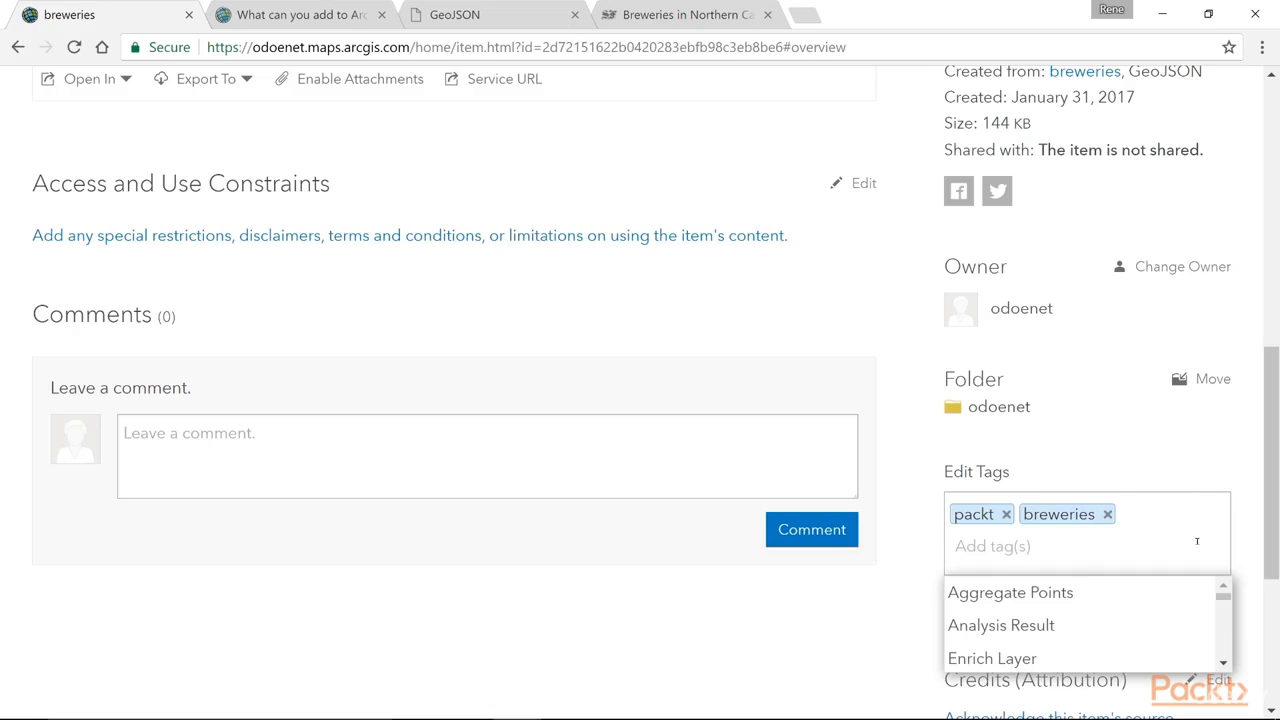
key("Escape")
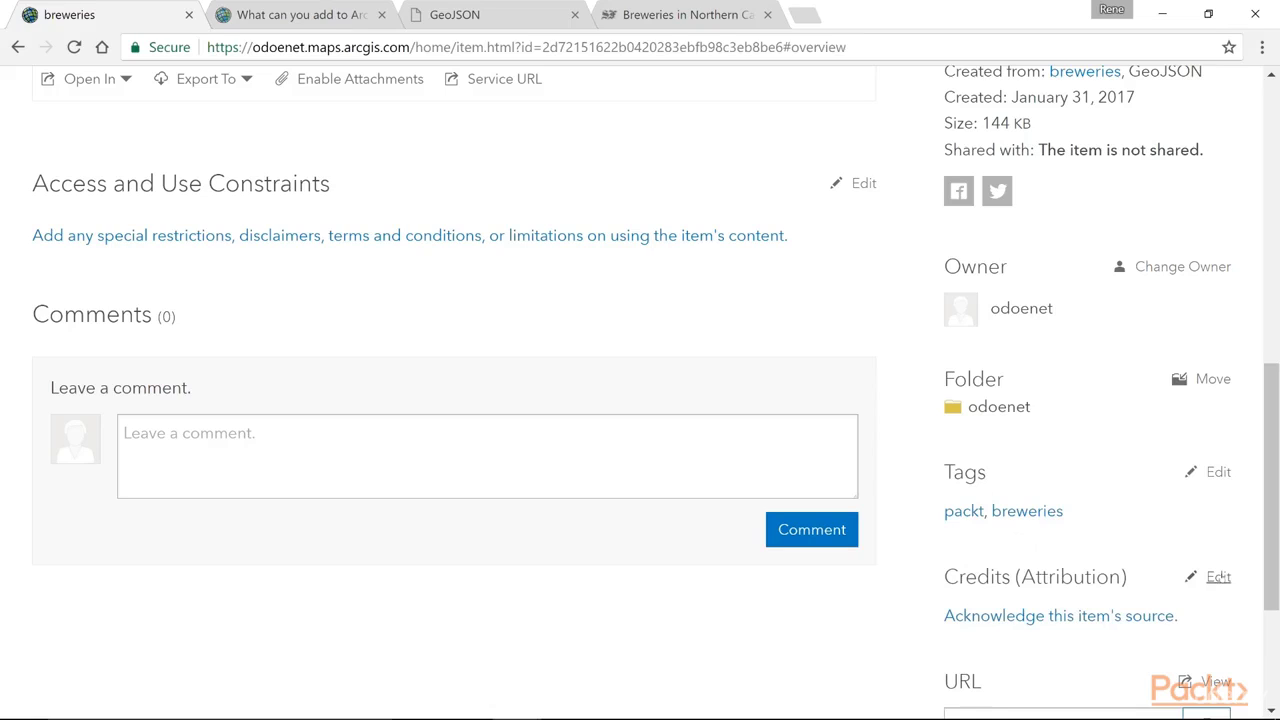
Set the item's credits (attribution) to "San Francisco Chronicle" and save them.
left_click(1218, 577)
type("San Franci")
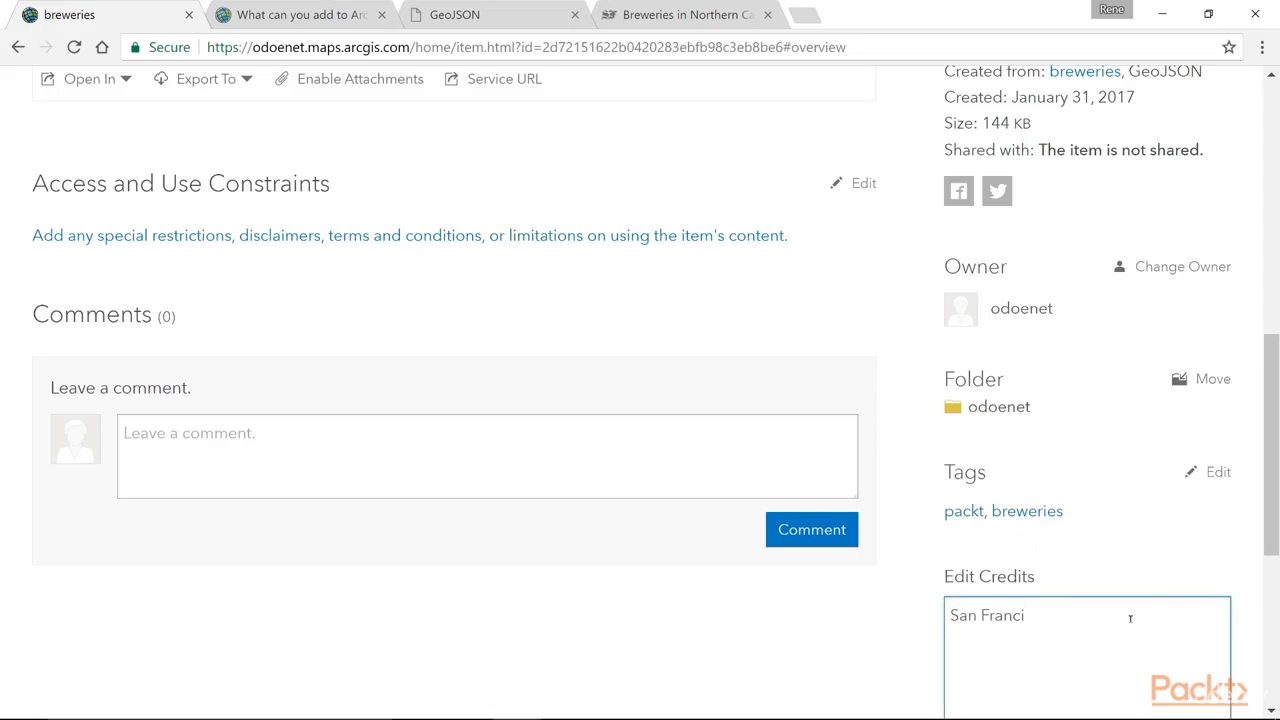
type("sco Chronicle")
scroll(1130, 617, "down", 4)
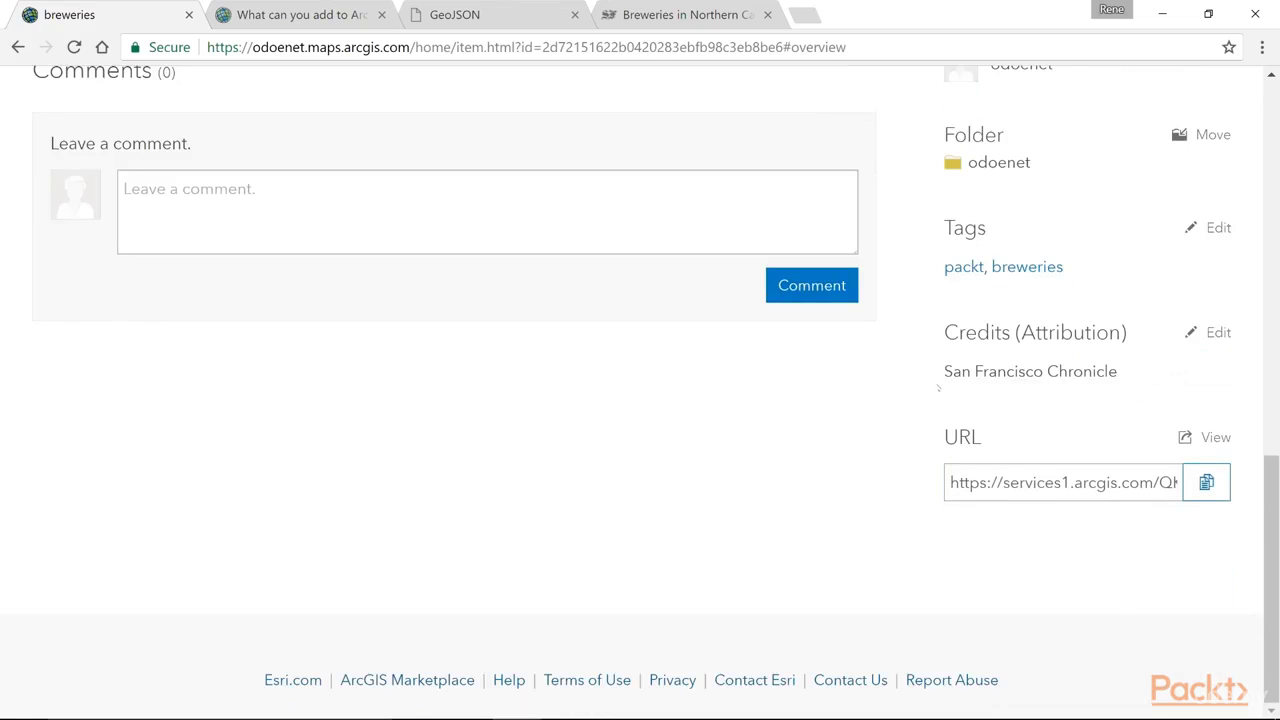
scroll(938, 388, "up", 3)
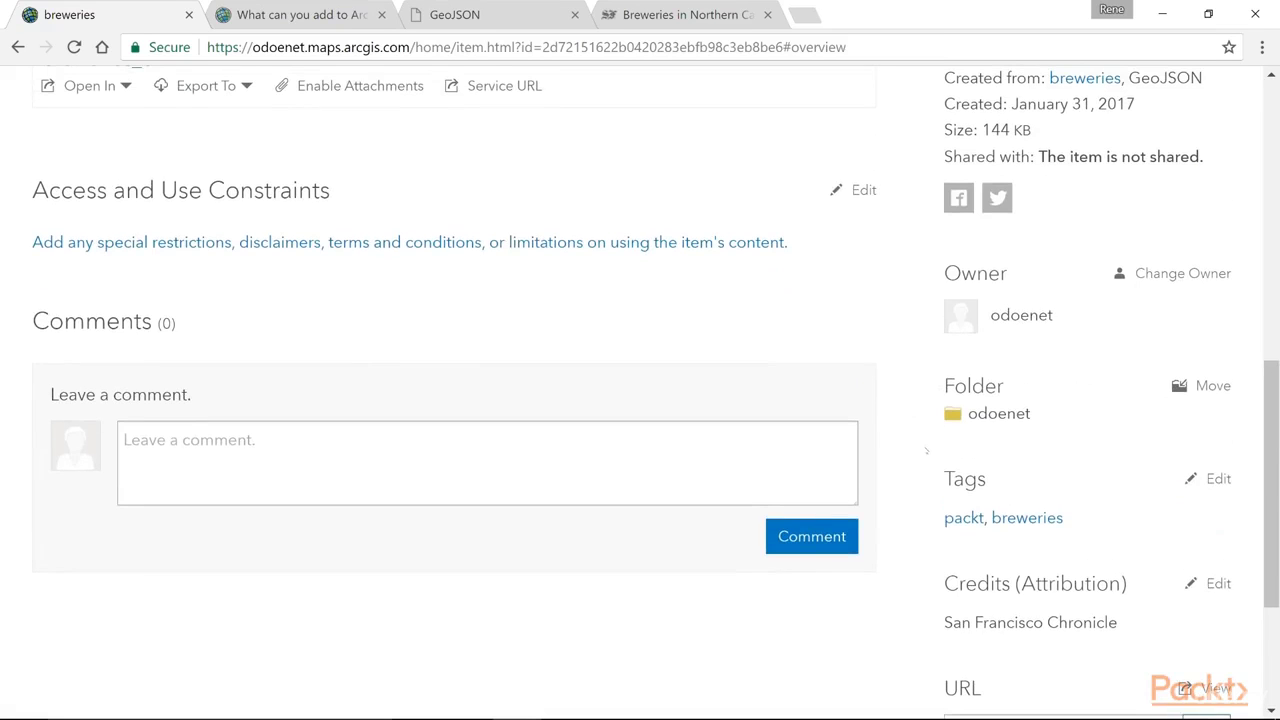
scroll(926, 451, "up", 10)
scroll(926, 451, "down", 12)
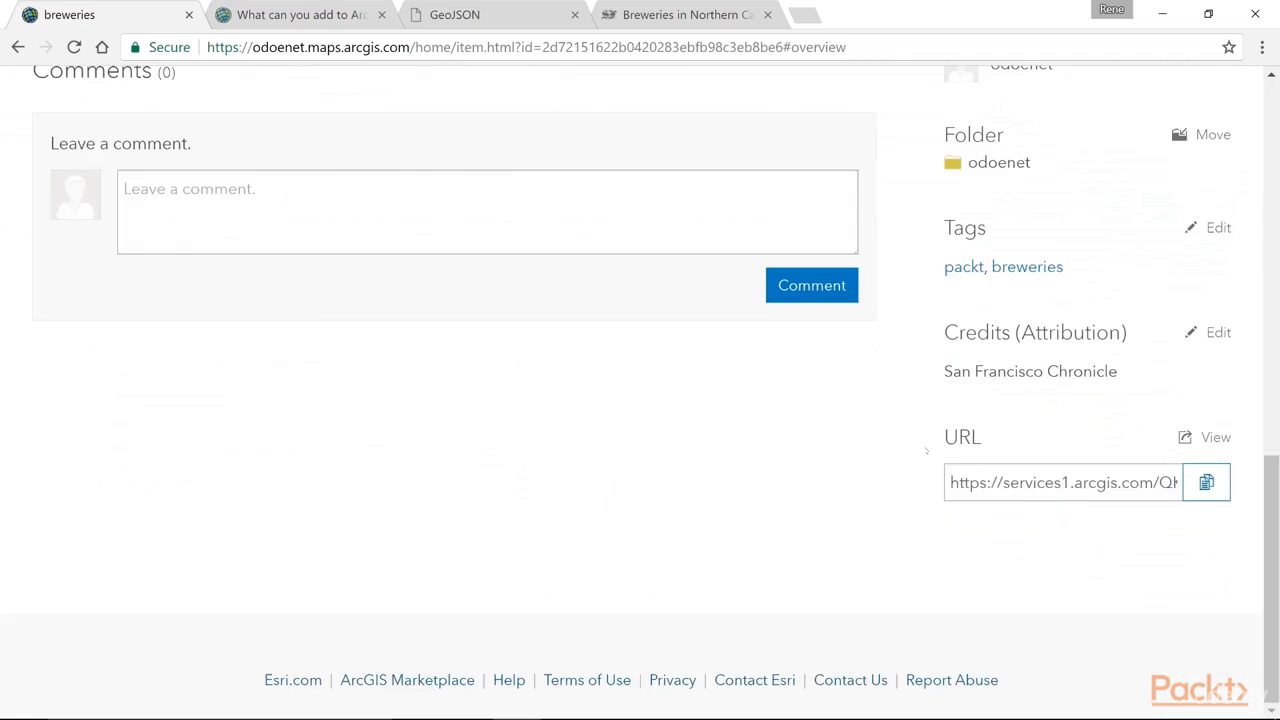
scroll(926, 451, "up", 12)
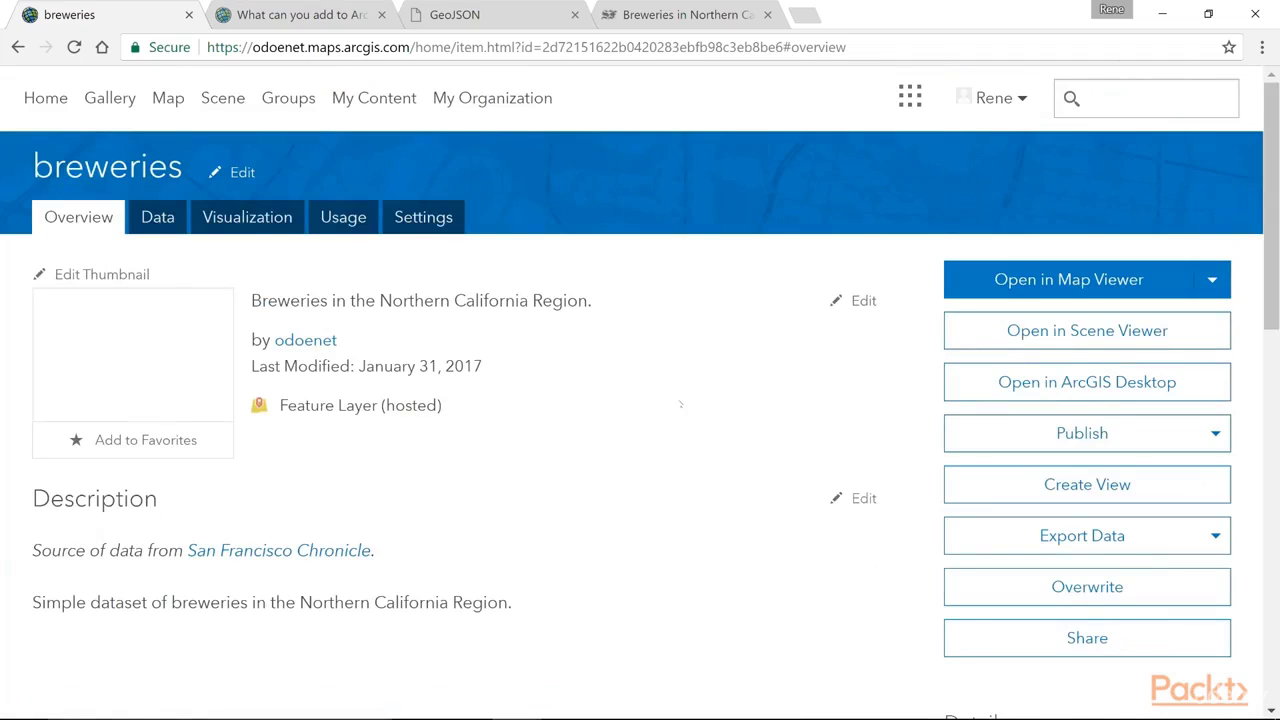
scroll(680, 404, "down", 2)
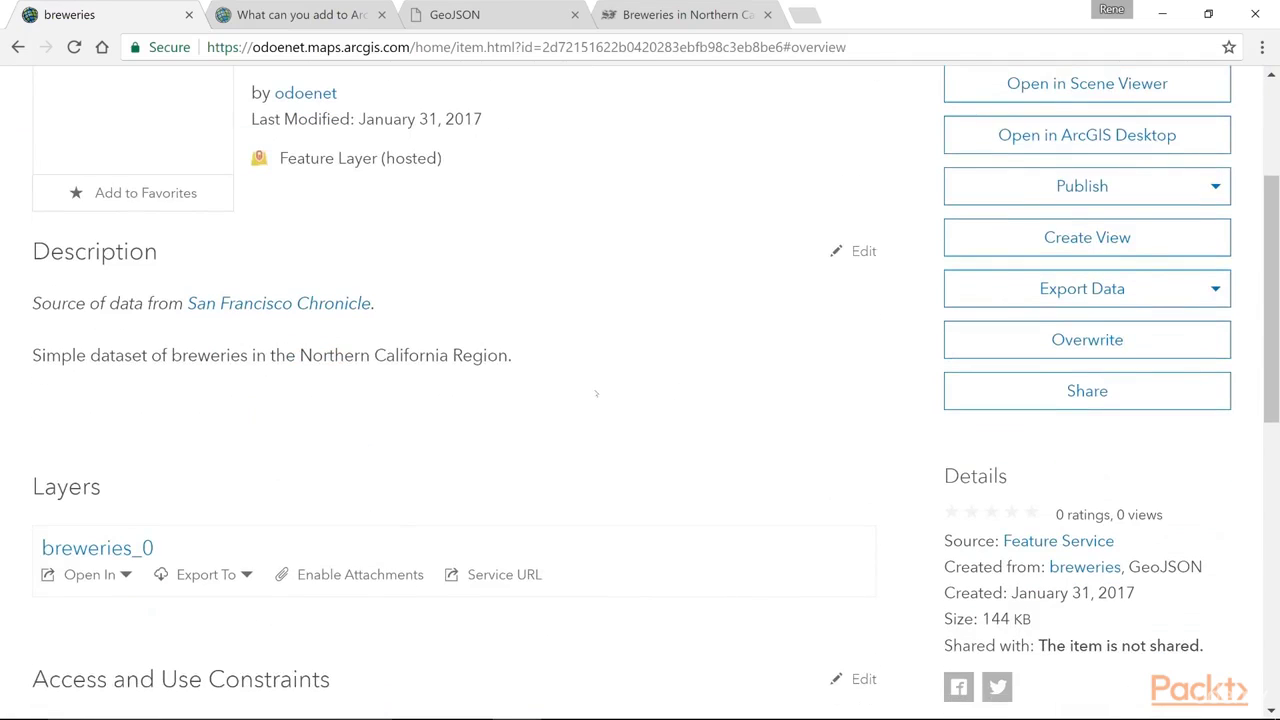
scroll(596, 394, "up", 2)
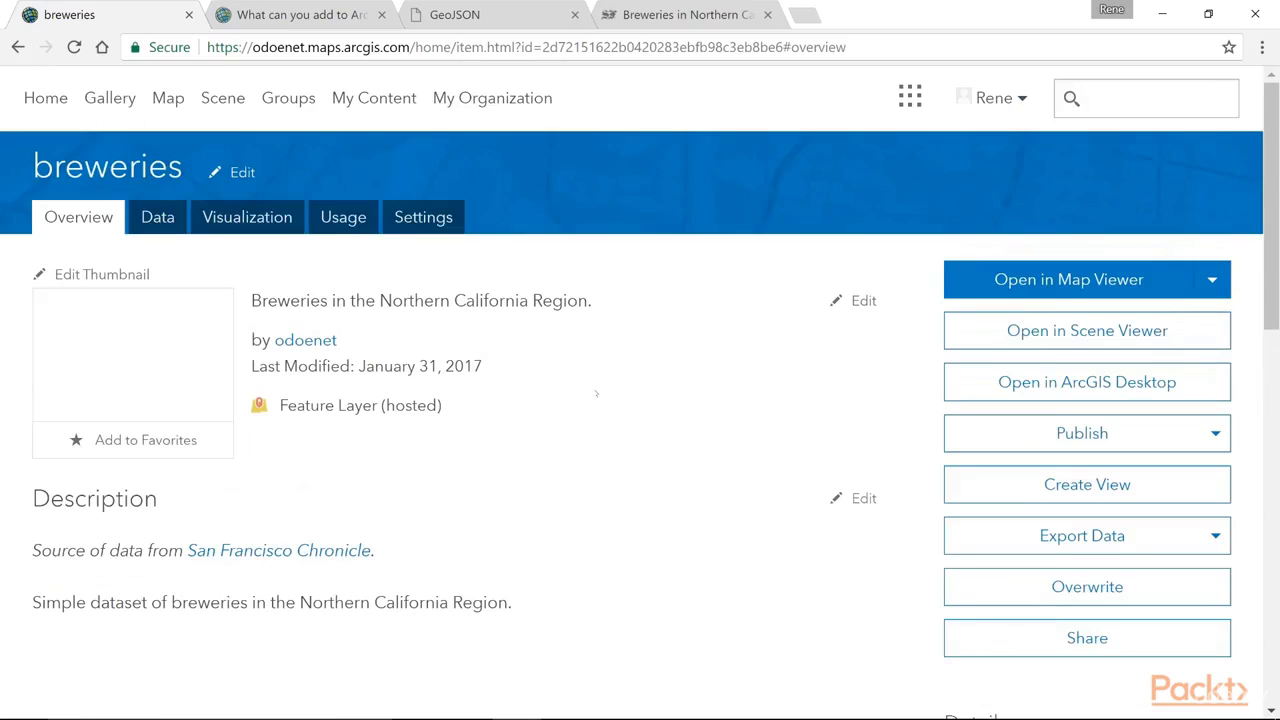